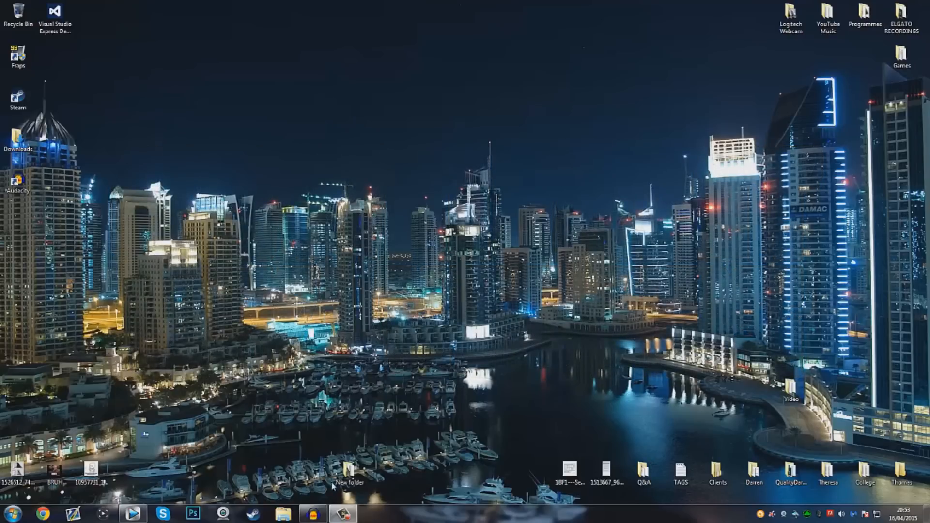
# Switch to Audacity and record a short voice clip with the Yeti Stereo Microphone.
pyautogui.click(313, 513)
pyautogui.click(745, 131)
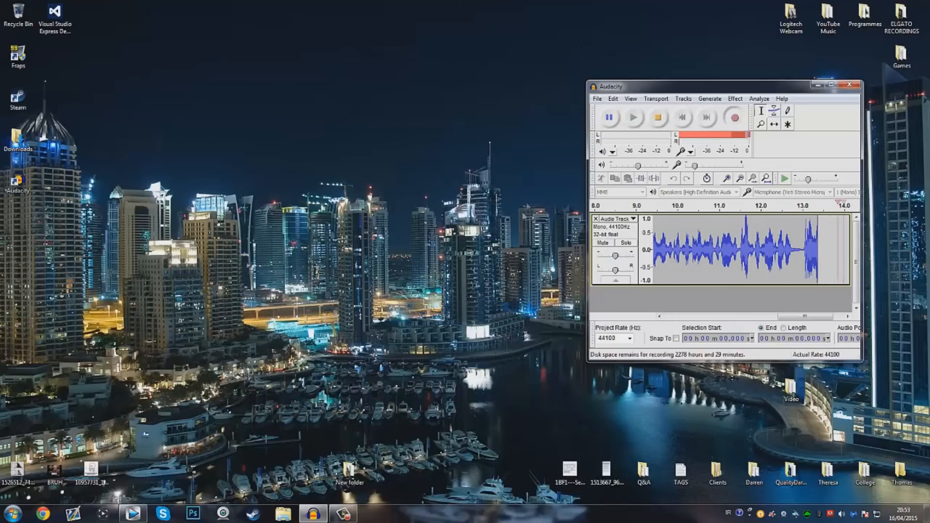
pyautogui.click(659, 120)
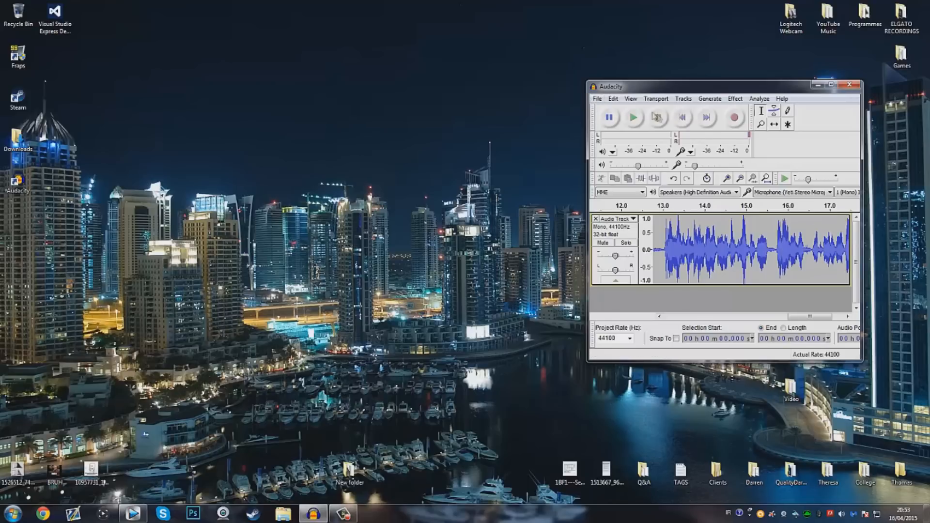
# Export the recording to the desktop as a WAV file named test, and close Audacity without saving changes.
pyautogui.click(595, 99)
pyautogui.click(633, 233)
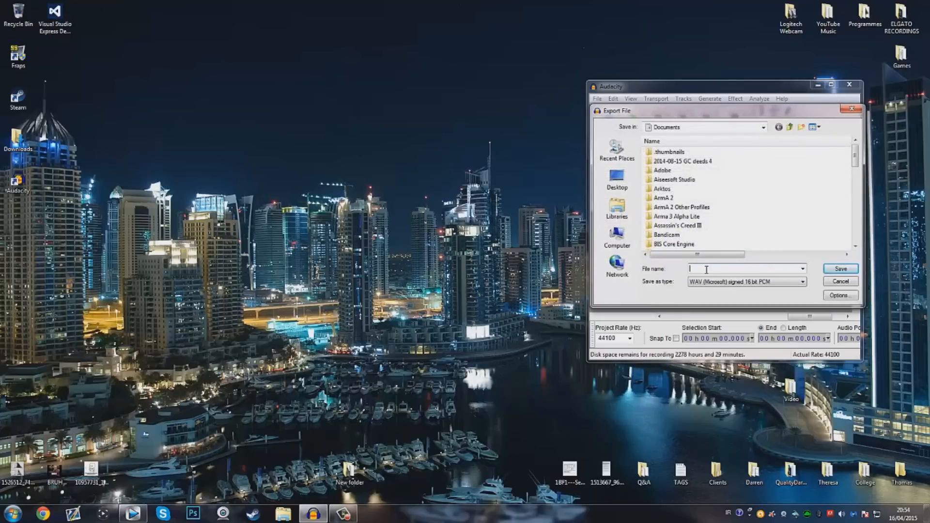
pyautogui.write('test')
pyautogui.press('Return')
pyautogui.click(849, 84)
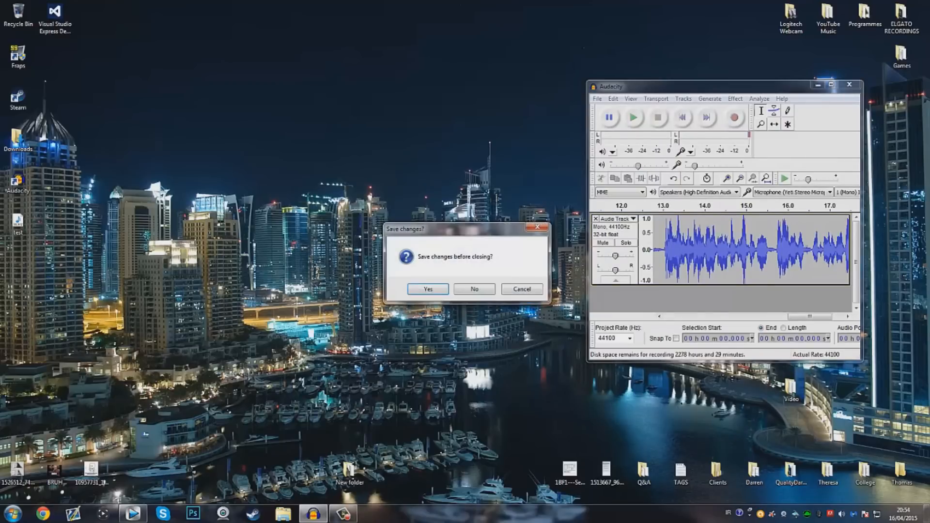
pyautogui.click(474, 289)
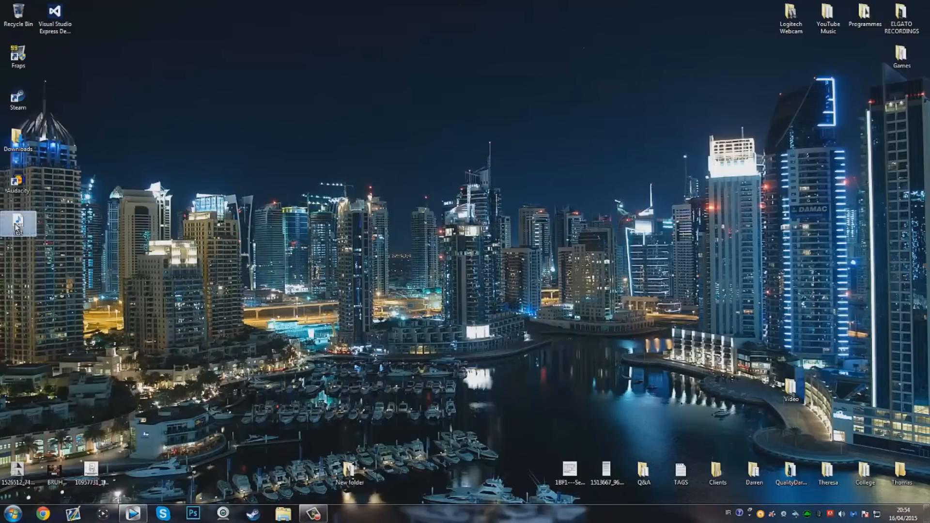
# Add the Intro 6.0 video from the QualityDarren folder to the start of the Vegas Pro timeline, keeping the current project video settings.
pyautogui.click(133, 514)
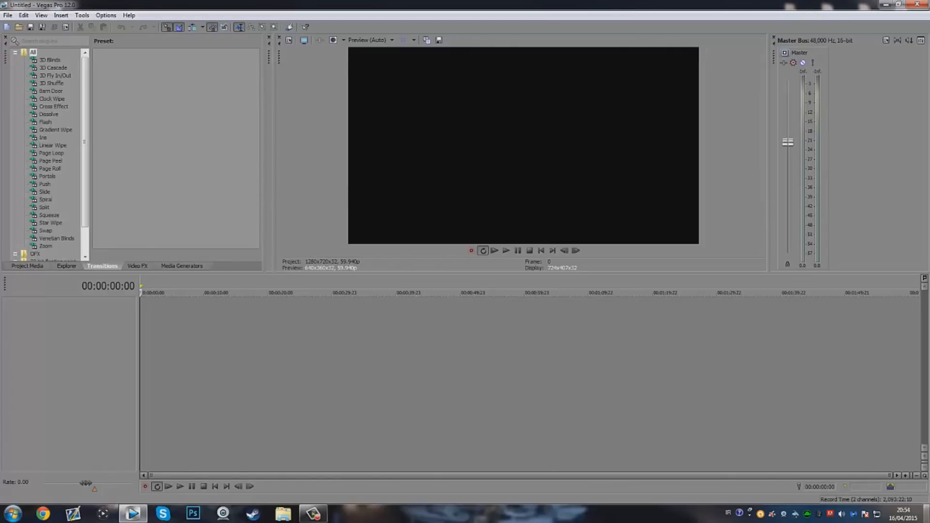
pyautogui.click(926, 513)
pyautogui.doubleClick(800, 481)
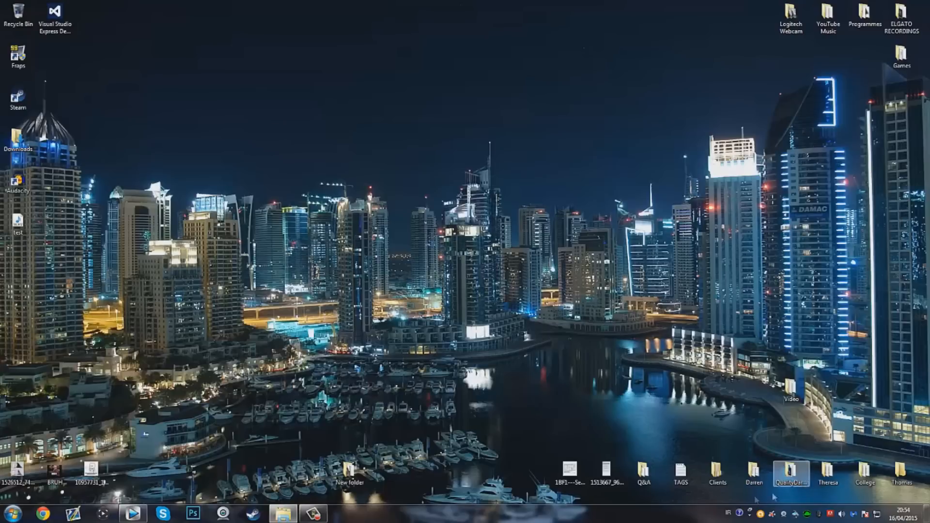
pyautogui.click(560, 283)
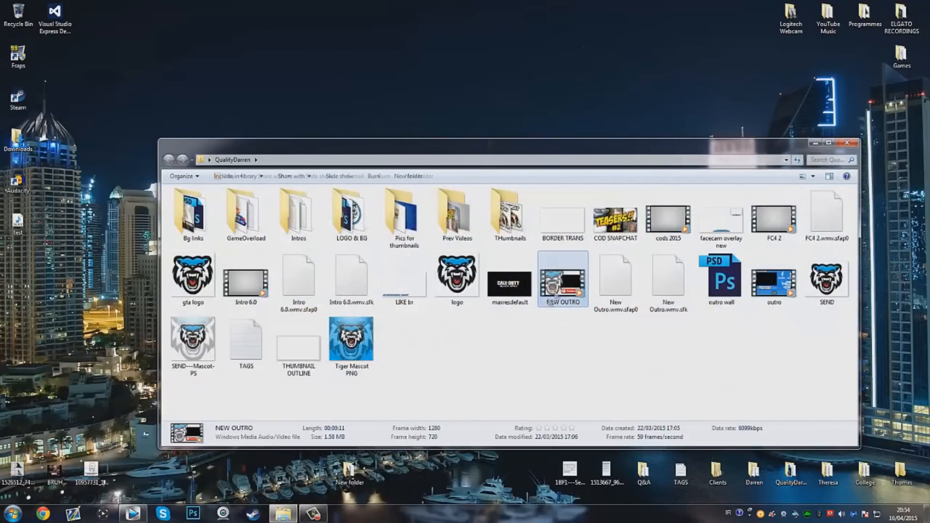
pyautogui.click(441, 365)
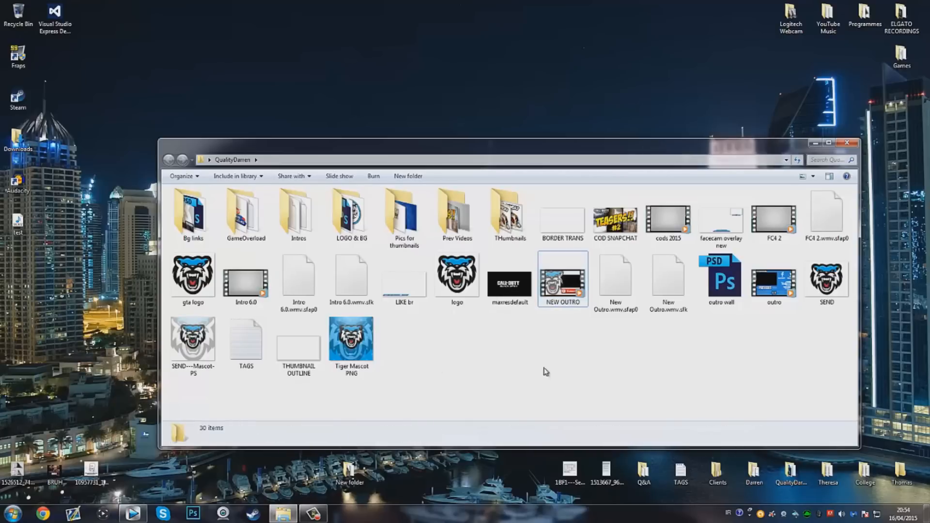
pyautogui.moveTo(246, 279); pyautogui.dragTo(146, 321)
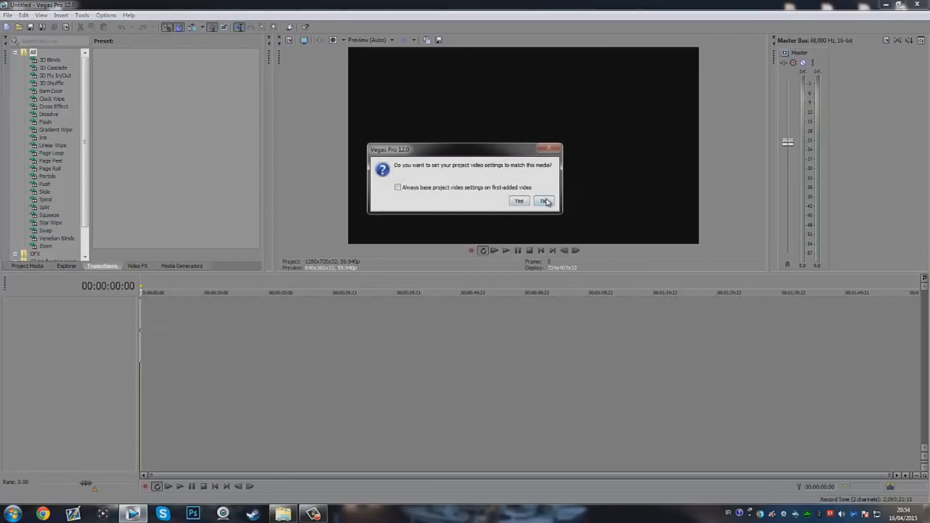
pyautogui.click(544, 201)
# Lower the volume of the intro clip's audio event.
pyautogui.click(156, 354)
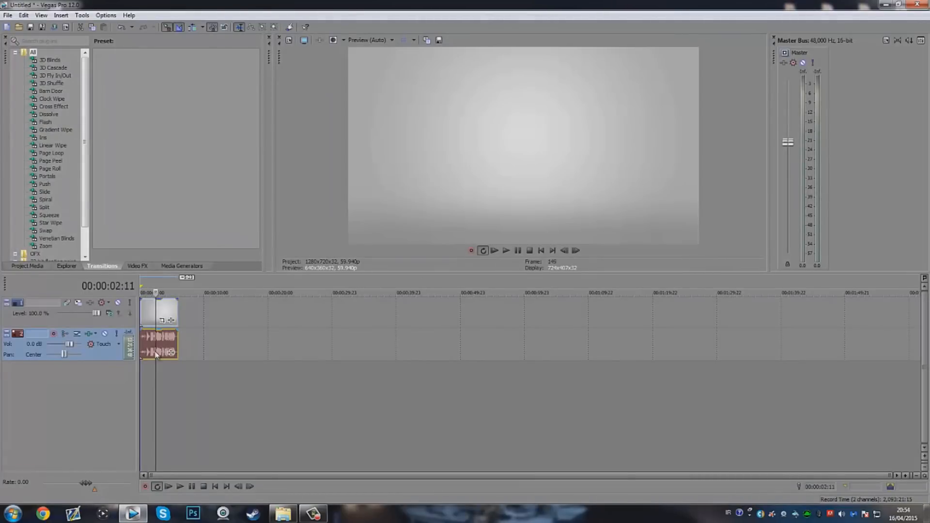
pyautogui.click(166, 307)
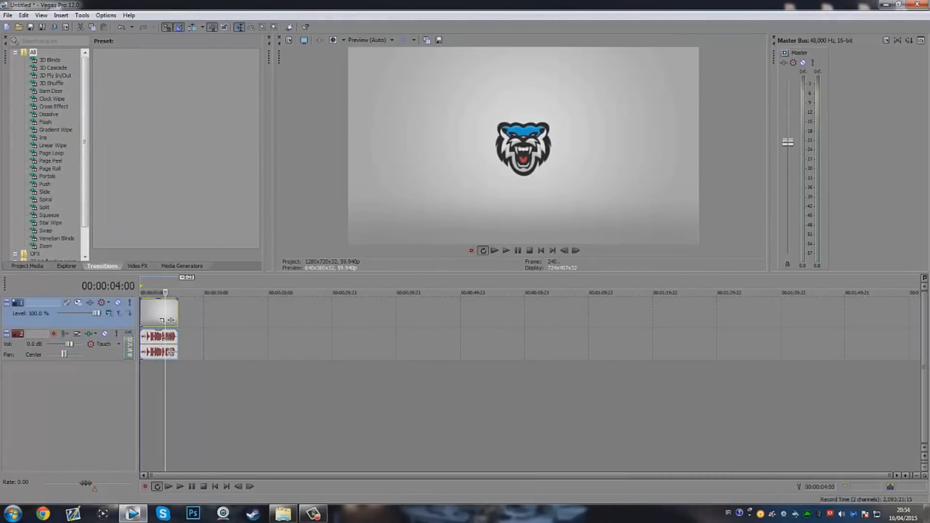
pyautogui.click(163, 336)
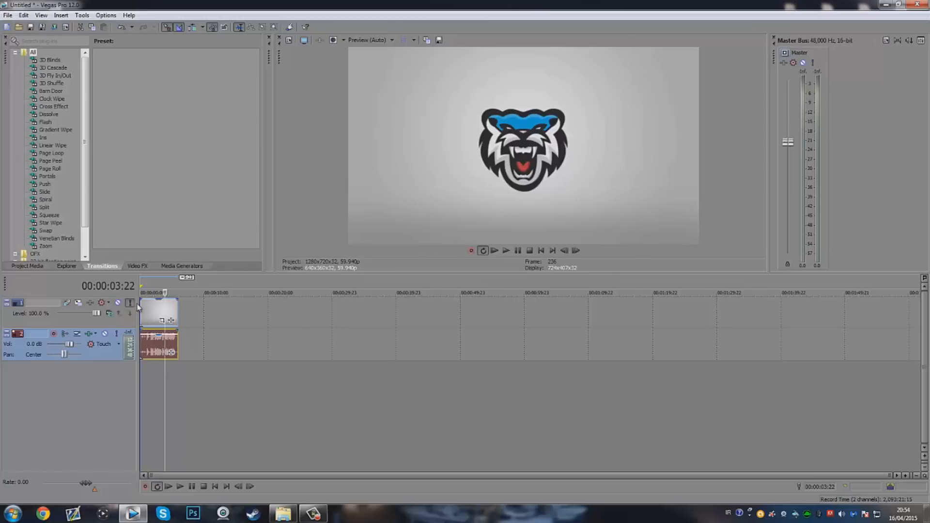
# Disable resample in the properties of the intro's video event.
pyautogui.click(156, 318)
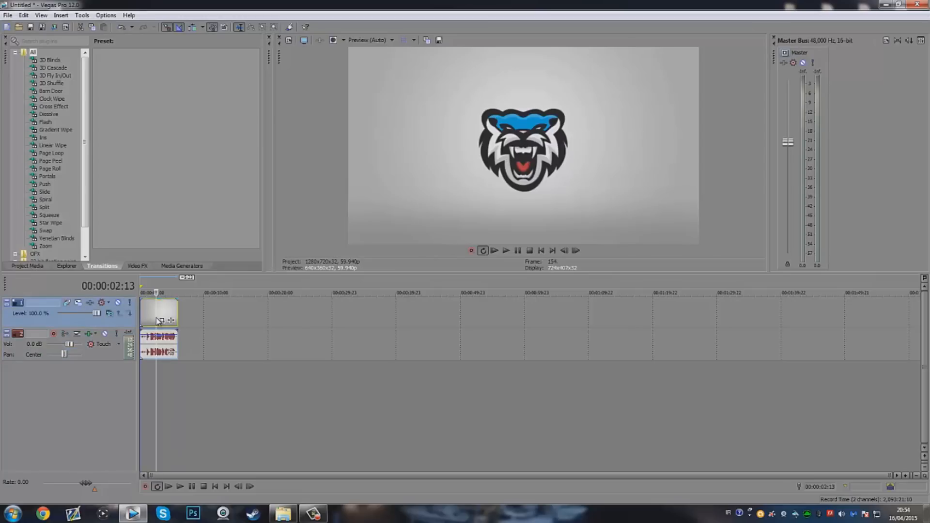
pyautogui.rightClick(162, 307)
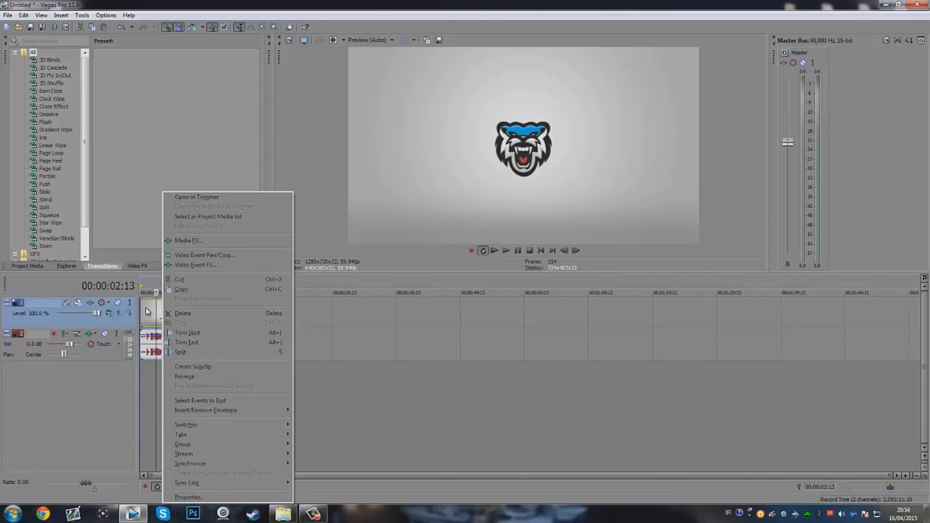
pyautogui.click(190, 497)
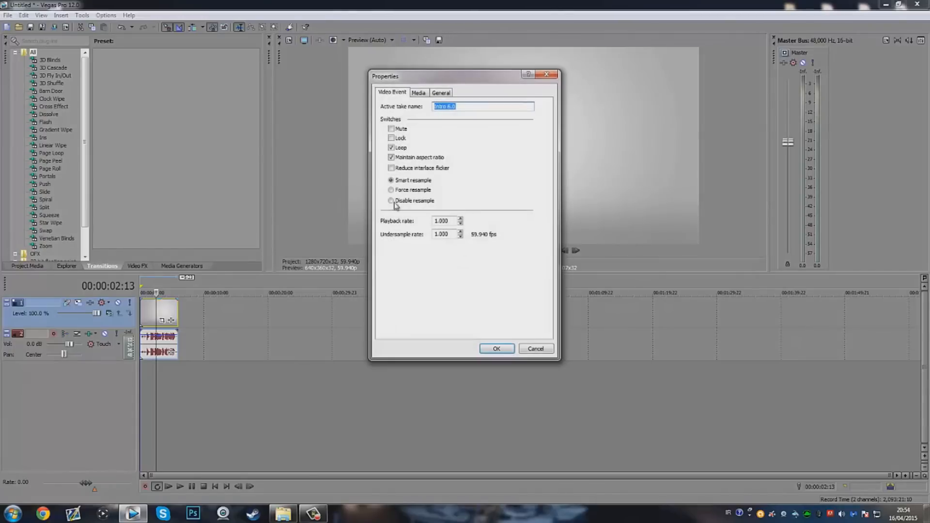
pyautogui.click(496, 349)
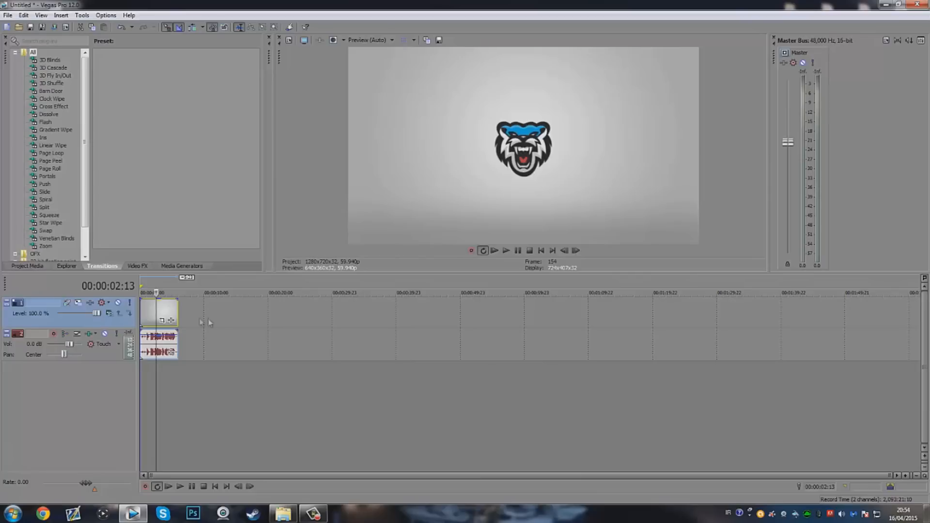
pyautogui.click(172, 310)
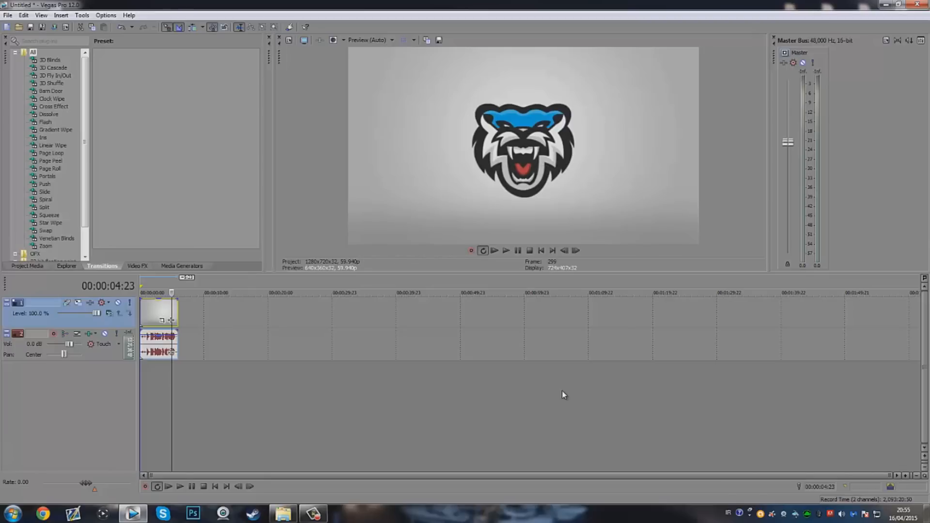
pyautogui.click(926, 514)
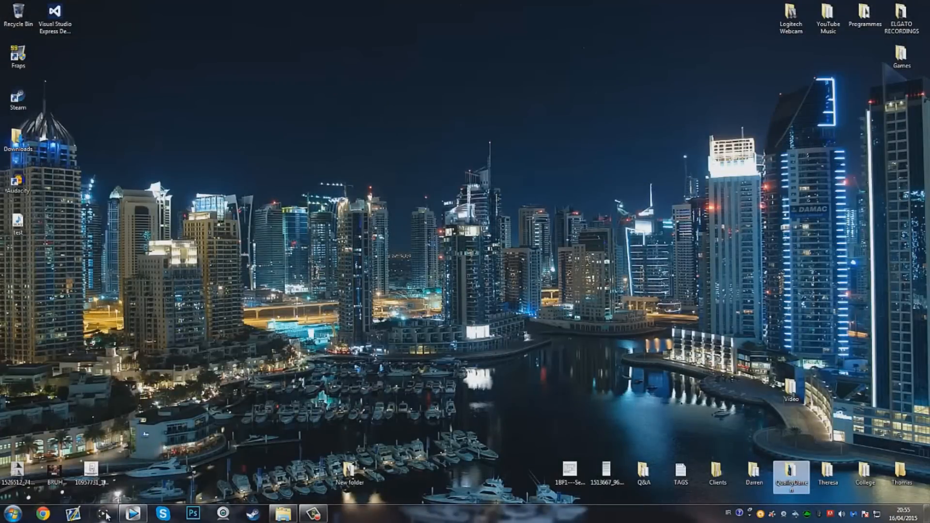
pyautogui.doubleClick(901, 31)
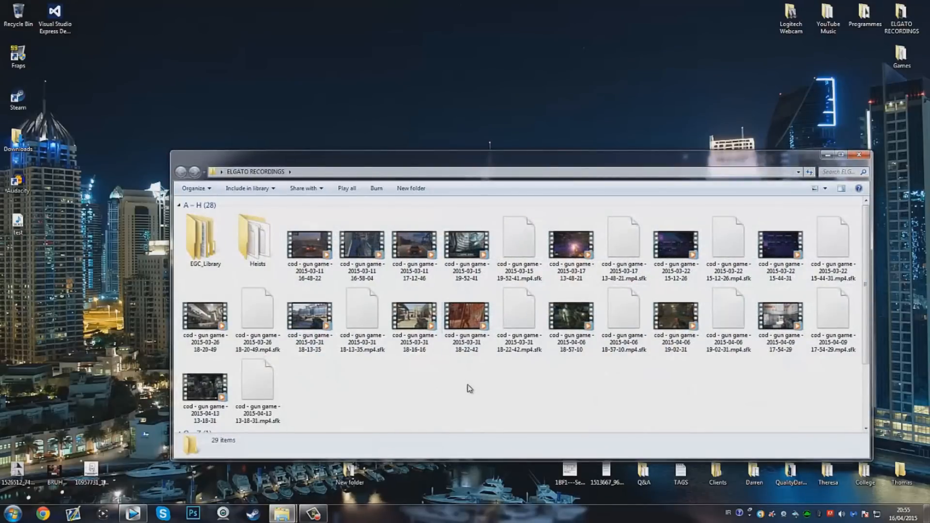
pyautogui.moveTo(467, 334); pyautogui.dragTo(184, 341)
pyautogui.scroll(-5, 235, 376)
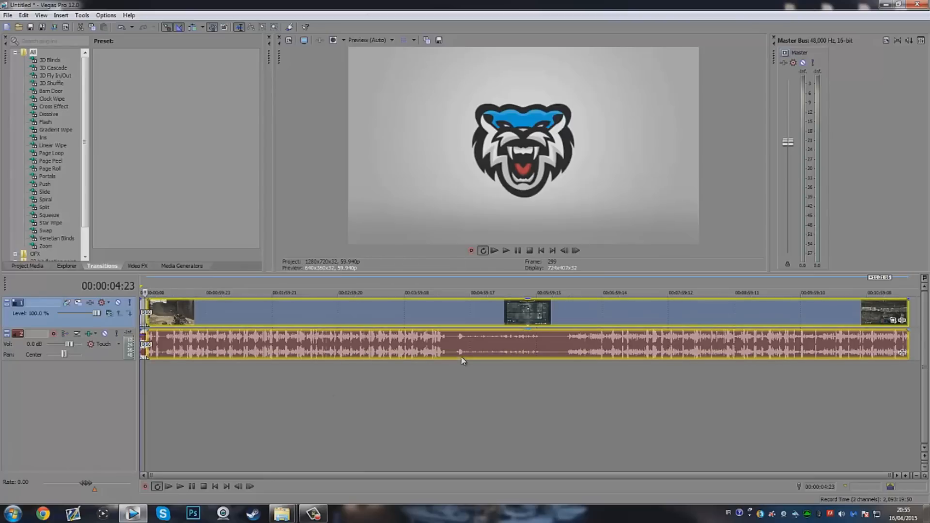
pyautogui.click(446, 345)
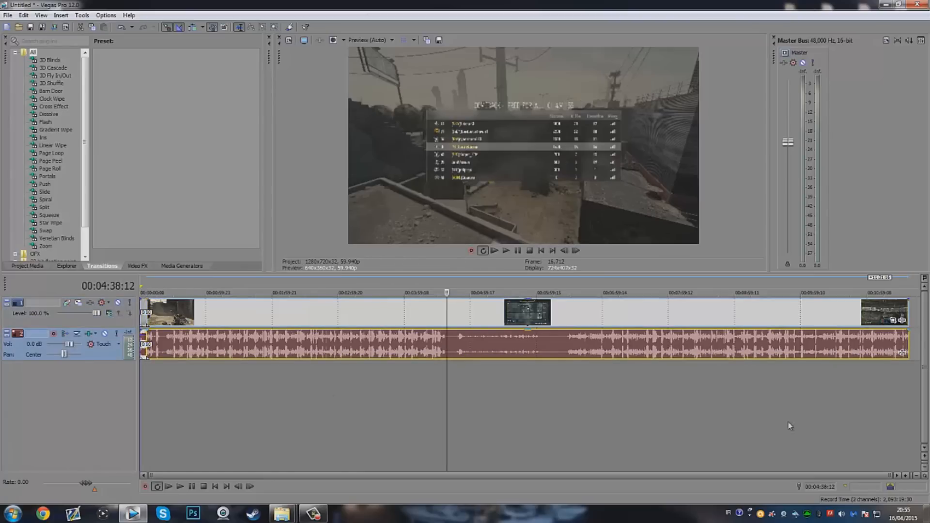
# Place the test voice recording from the desktop on a new audio track below the gameplay audio.
pyautogui.click(926, 513)
pyautogui.moveTo(18, 223); pyautogui.dragTo(173, 380)
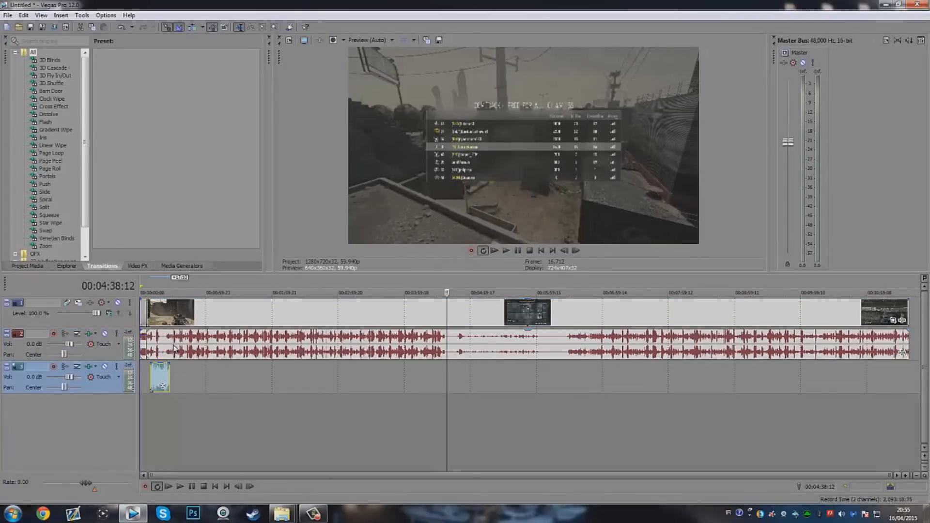
pyautogui.click(172, 349)
# Trim the gameplay clip at both ends, keeping it directly after the intro and aligned with the voice recording's start and end.
pyautogui.moveTo(145, 347)
pyautogui.mouseDown()
pyautogui.moveTo(239, 352)
pyautogui.moveTo(150, 348)
pyautogui.mouseUp()
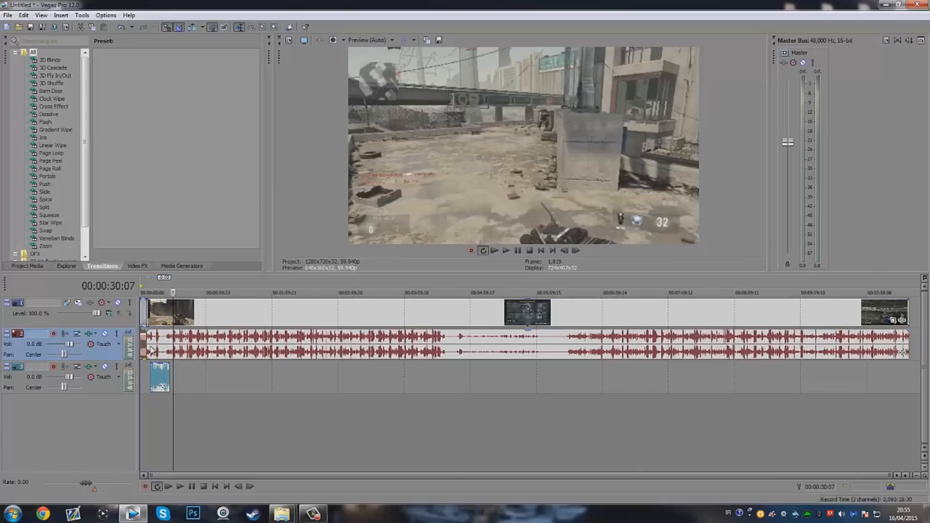
pyautogui.moveTo(149, 347); pyautogui.dragTo(334, 348)
pyautogui.moveTo(907, 343); pyautogui.dragTo(409, 341)
pyautogui.moveTo(376, 339); pyautogui.dragTo(156, 375)
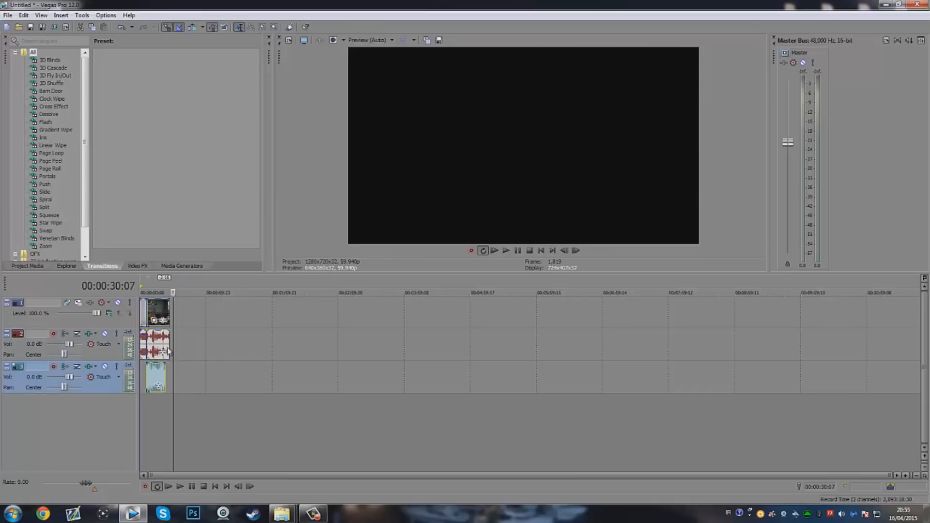
pyautogui.moveTo(169, 343); pyautogui.dragTo(165, 344)
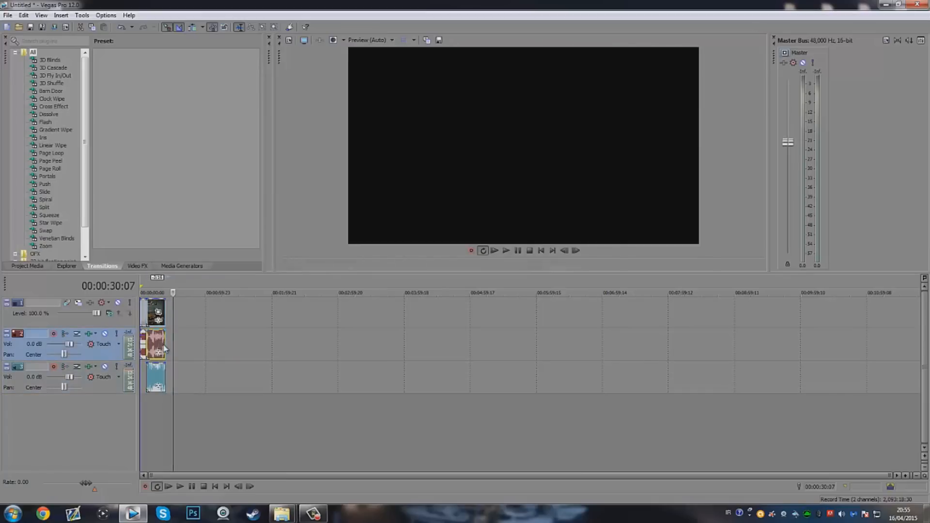
# Disable resample in the properties of the gameplay video event.
pyautogui.click(157, 307)
pyautogui.rightClick(158, 307)
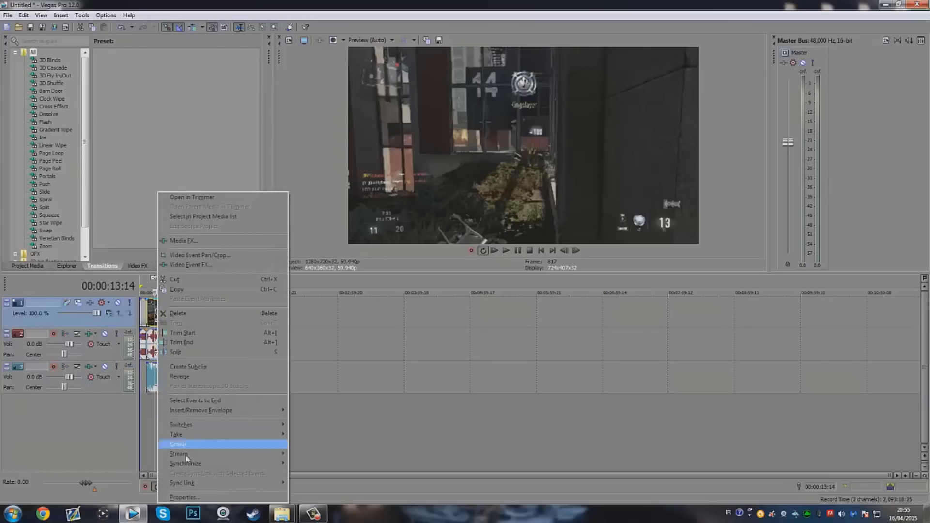
pyautogui.click(184, 498)
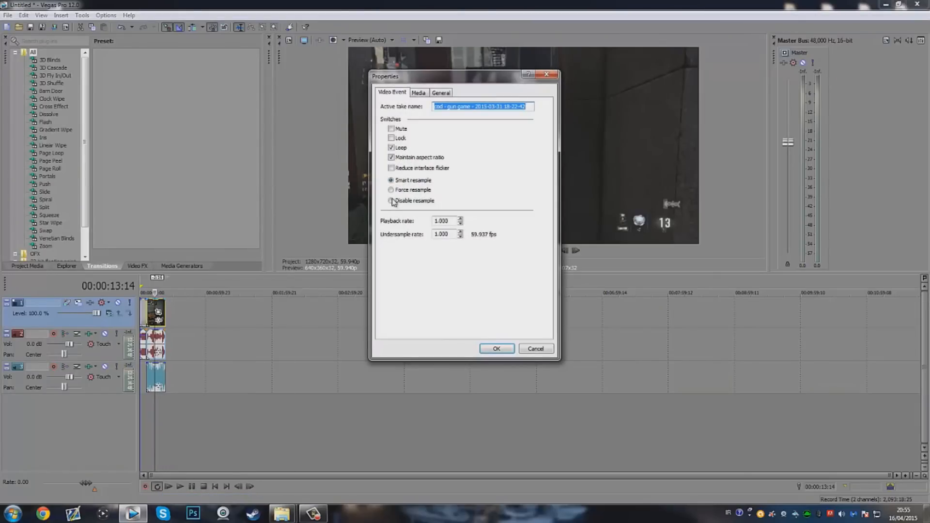
pyautogui.click(391, 200)
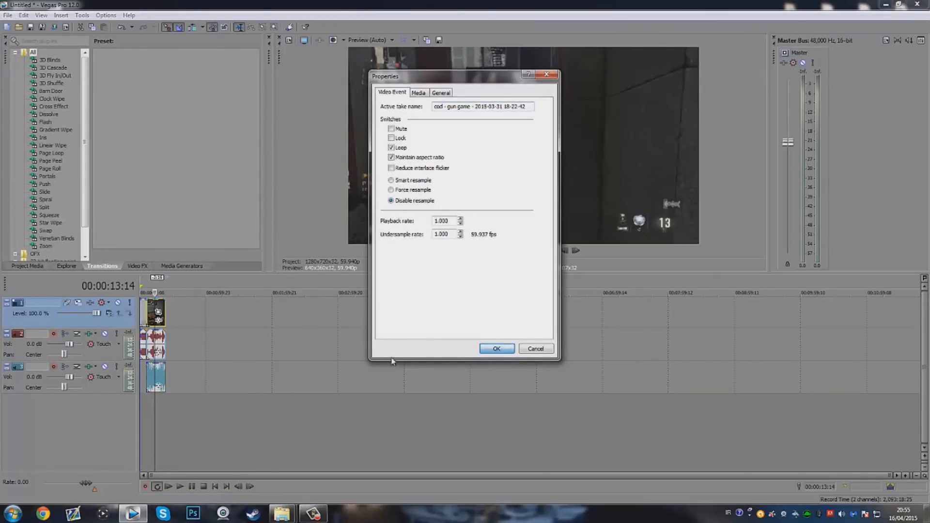
pyautogui.click(495, 349)
# Lower the gameplay audio event's volume to well below the voice recording.
pyautogui.scroll(5, 446, 375)
pyautogui.scroll(-2, 287, 350)
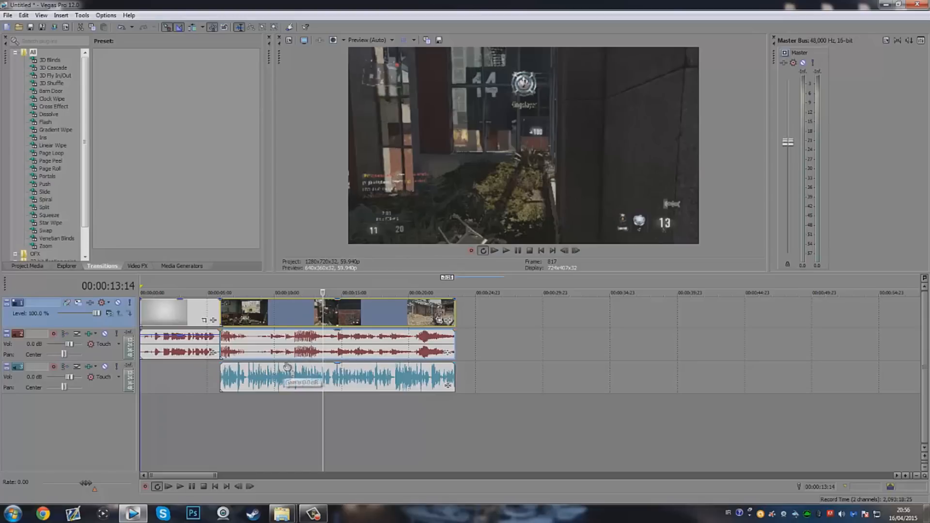
pyautogui.click(257, 344)
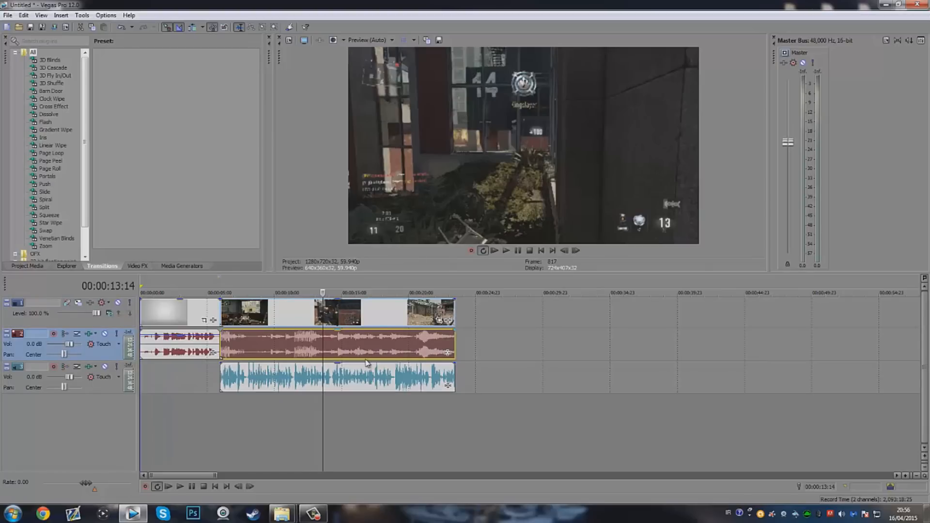
pyautogui.moveTo(364, 331); pyautogui.dragTo(369, 362)
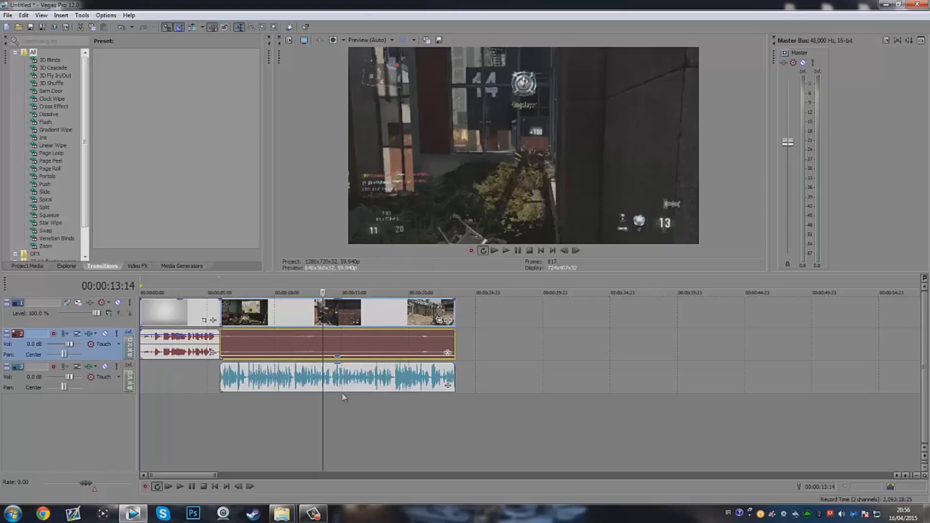
# Play the timeline from within the intro into the gameplay to check the audio balance, and pause playback.
pyautogui.click(221, 376)
pyautogui.click(184, 345)
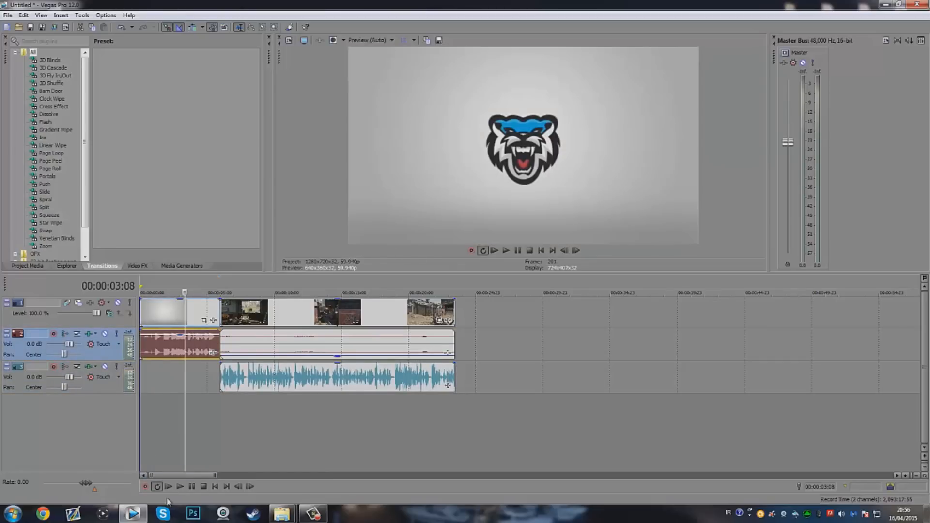
pyautogui.click(182, 487)
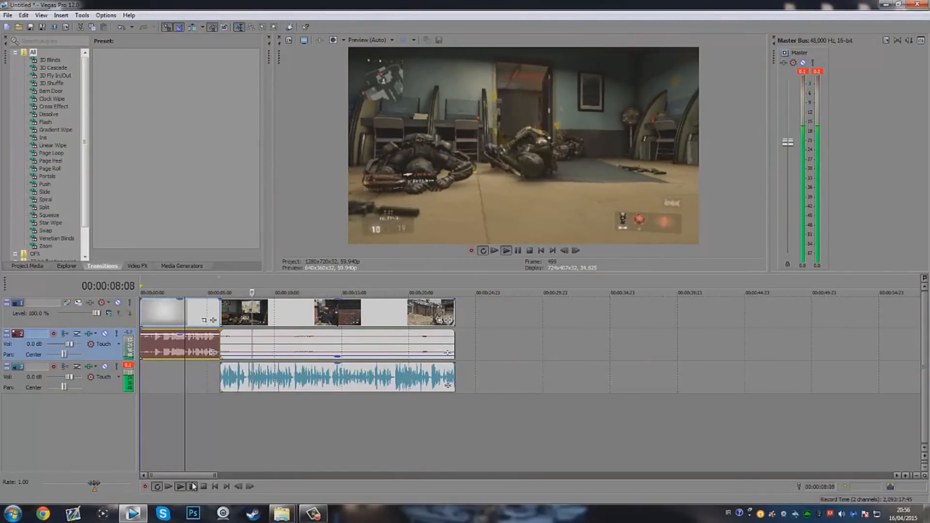
pyautogui.press('Return')
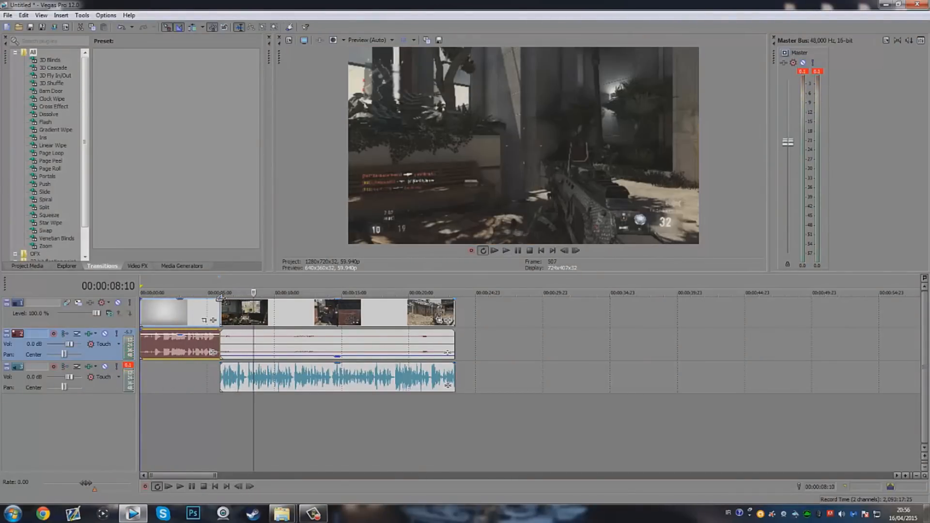
# Play the timeline from near the end of the intro into the gameplay, and pause playback.
pyautogui.click(199, 312)
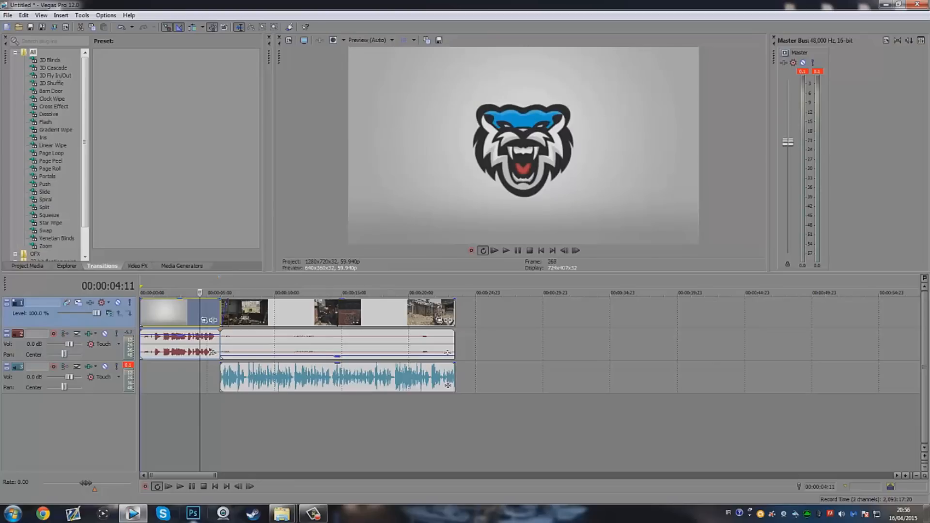
pyautogui.click(181, 486)
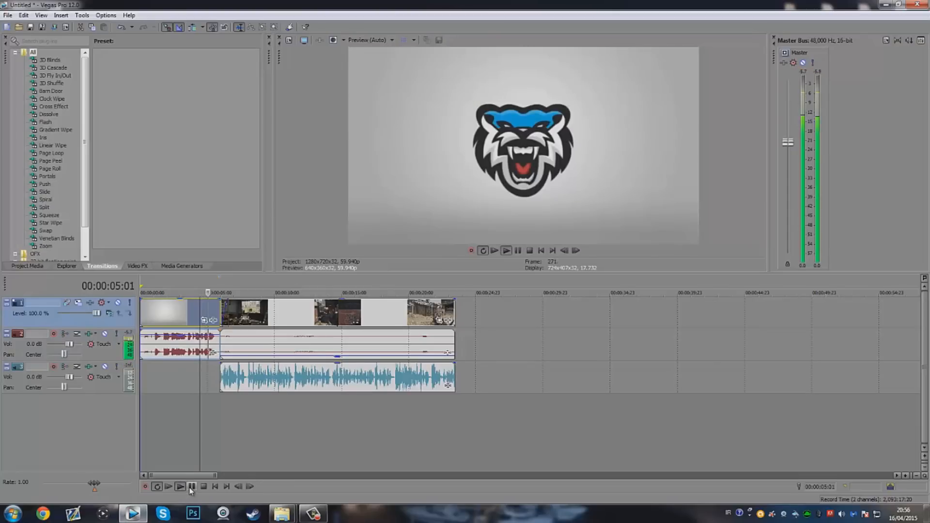
pyautogui.press('Return')
# Insert a new empty video track above the intro and gameplay video.
pyautogui.rightClick(488, 319)
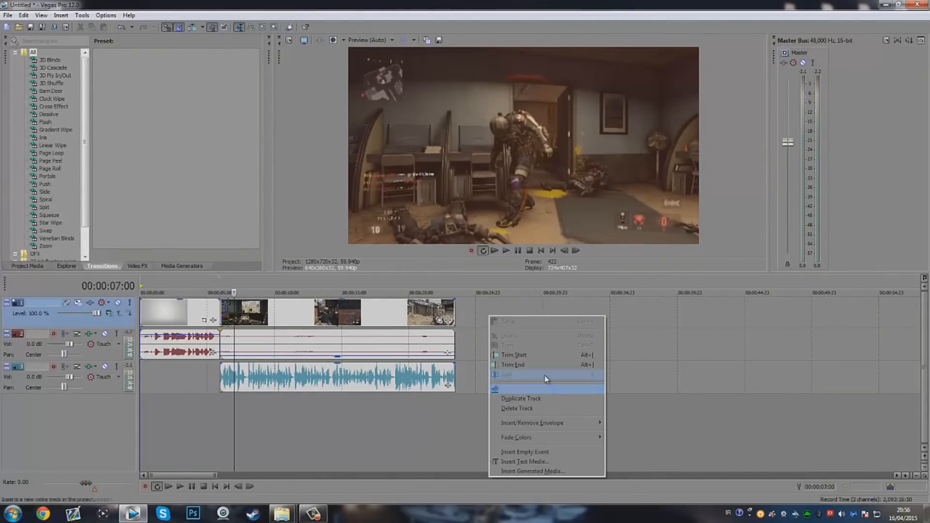
pyautogui.click(546, 388)
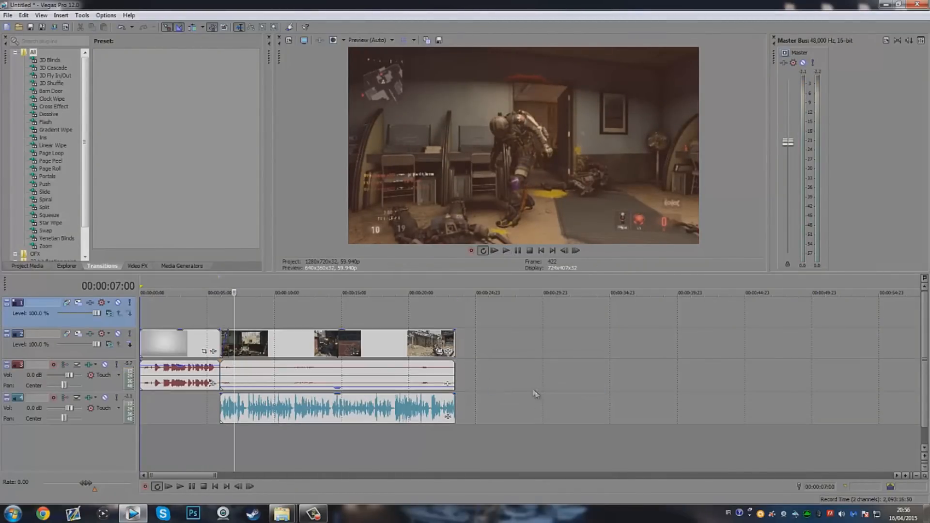
# Switch to the QualityDarren folder and preview the facecam overlay new image at full size.
pyautogui.moveTo(281, 513)
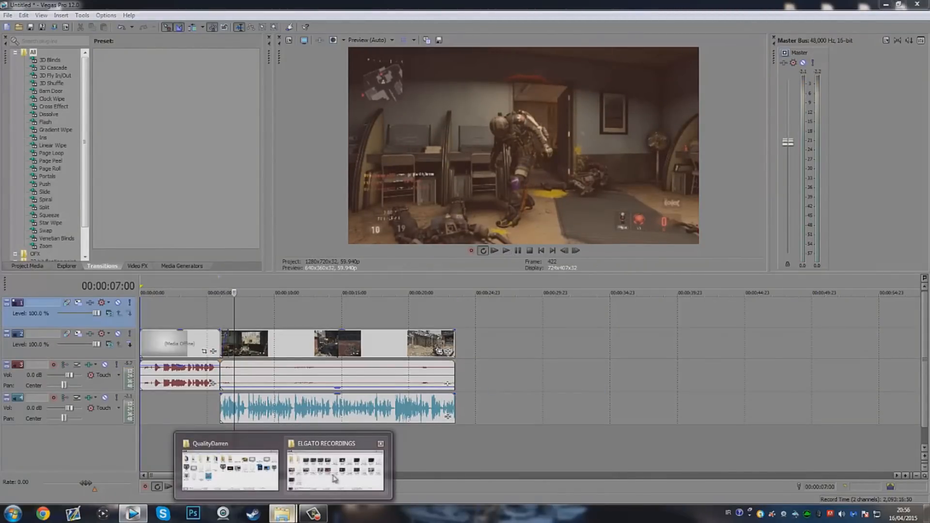
pyautogui.click(227, 468)
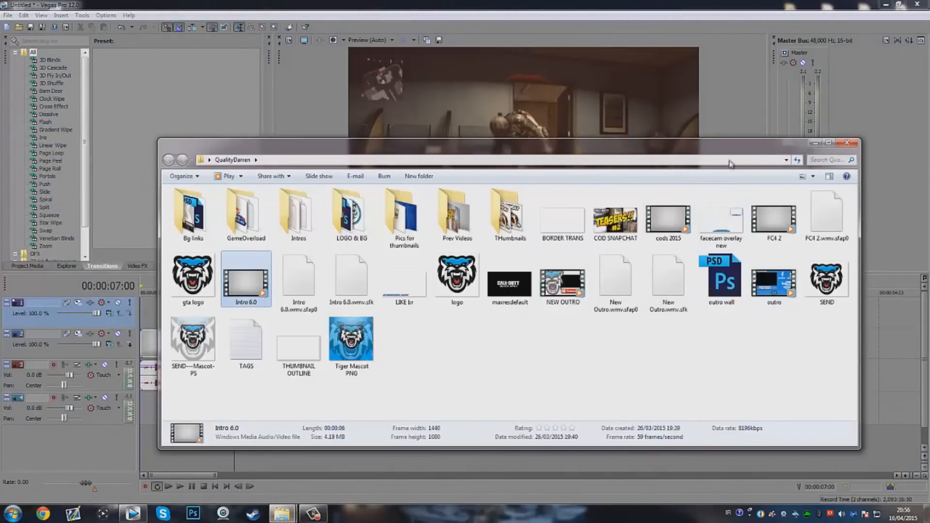
pyautogui.doubleClick(725, 229)
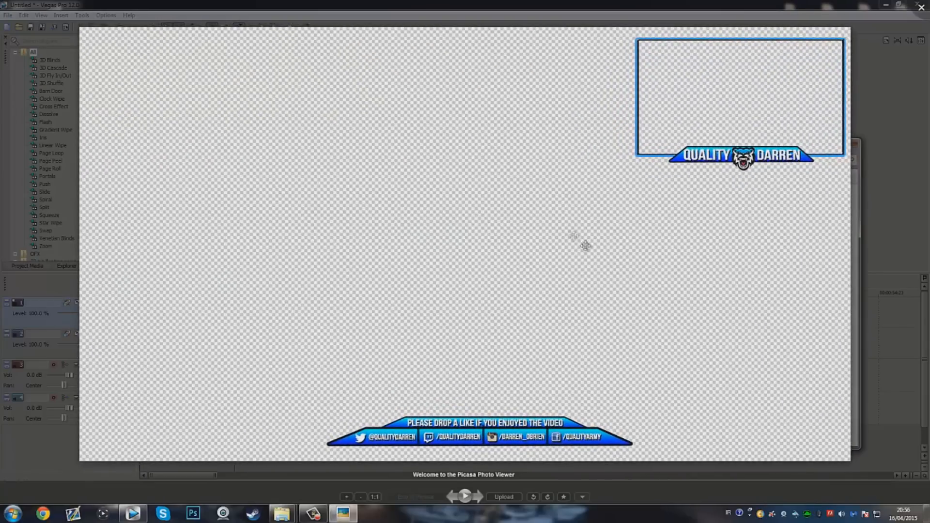
pyautogui.click(918, 10)
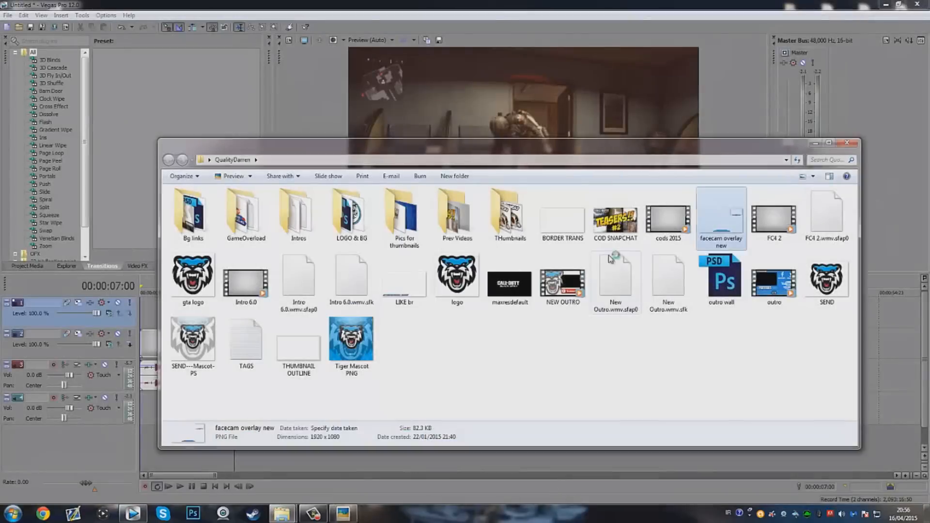
# Add the LIKE br image from the QualityDarren folder to the empty video track, starting about 11 seconds in over the gameplay.
pyautogui.moveTo(578, 145); pyautogui.dragTo(568, 97)
pyautogui.moveTo(635, 44); pyautogui.dragTo(642, 42)
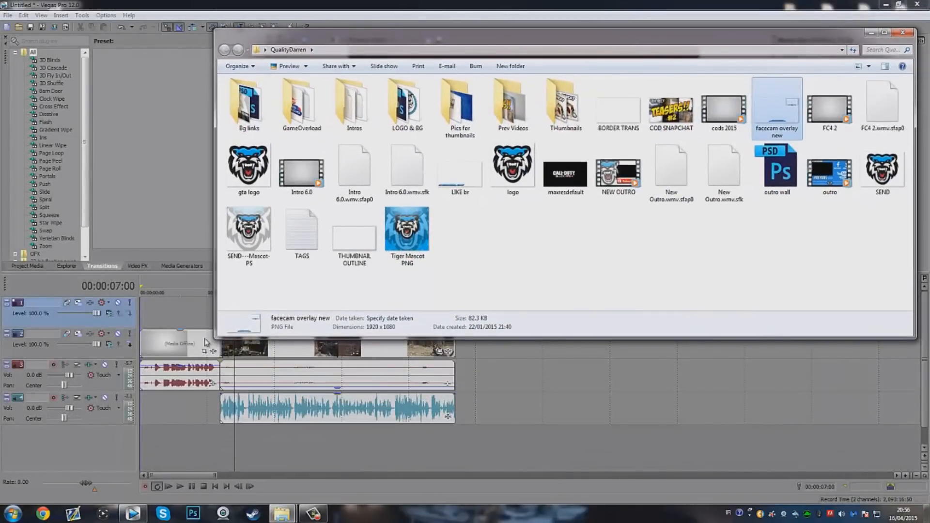
pyautogui.moveTo(215, 337); pyautogui.dragTo(262, 237)
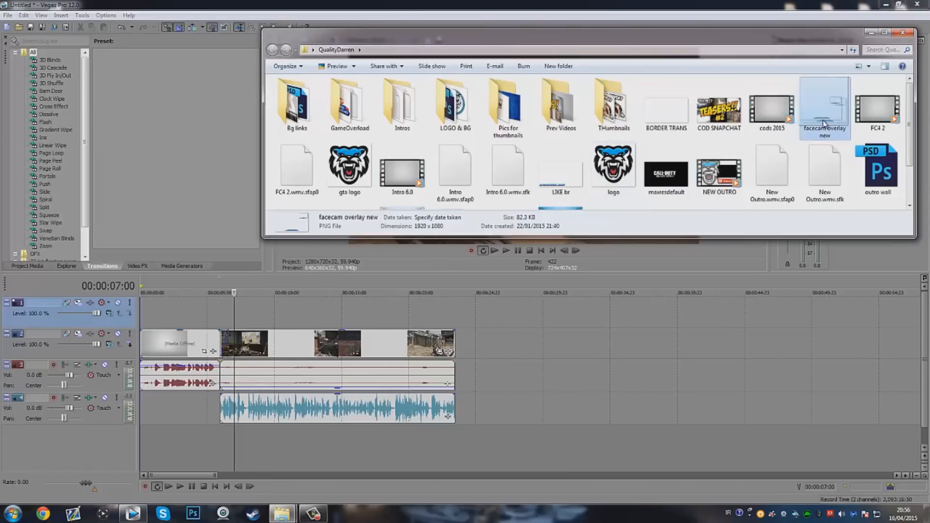
pyautogui.click(569, 193)
pyautogui.moveTo(572, 205); pyautogui.dragTo(305, 314)
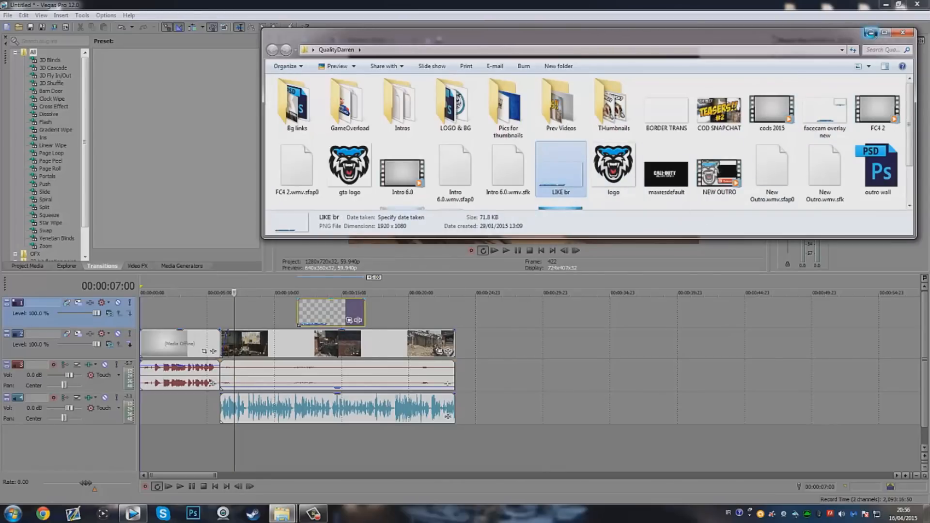
pyautogui.click(871, 34)
pyautogui.click(307, 327)
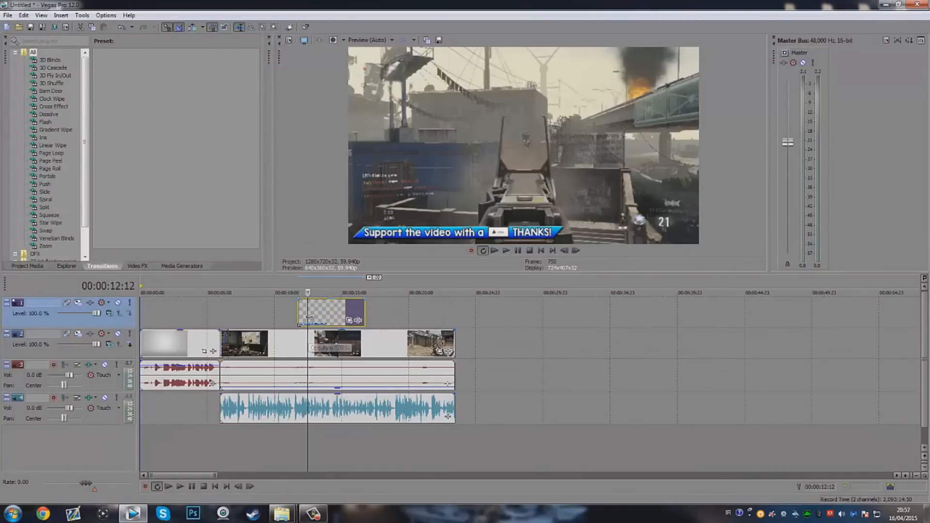
pyautogui.moveTo(302, 317); pyautogui.dragTo(288, 317)
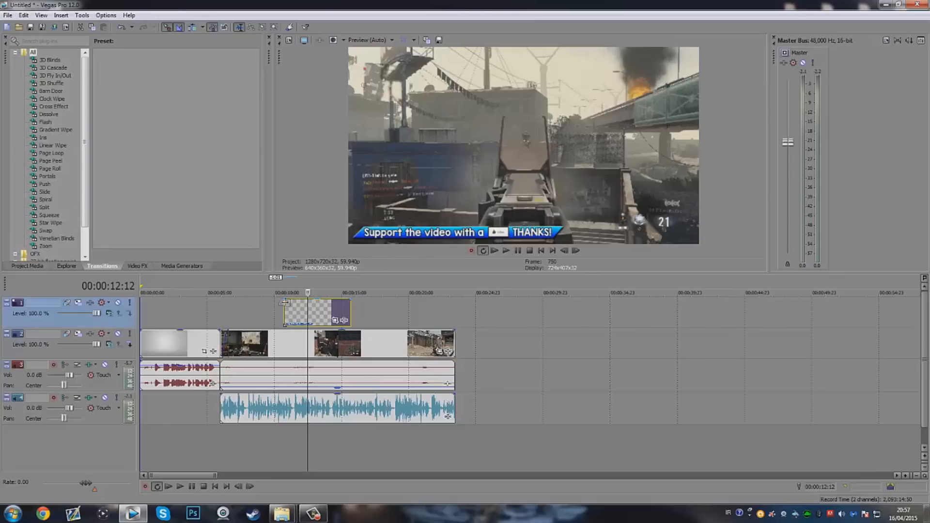
# Try a short fade-in and fade-out on the like banner event and play that section to check it.
pyautogui.moveTo(283, 300); pyautogui.dragTo(292, 300)
pyautogui.moveTo(350, 300); pyautogui.dragTo(342, 300)
pyautogui.click(278, 314)
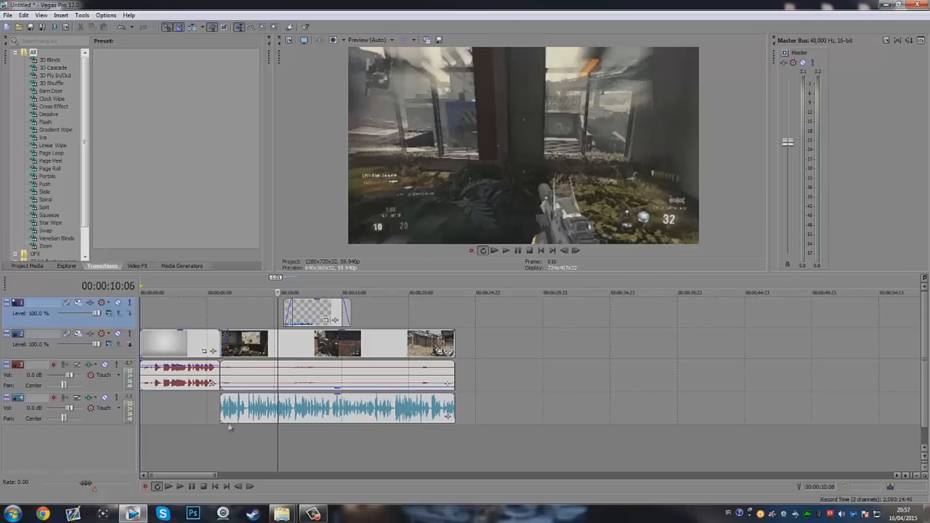
pyautogui.click(182, 488)
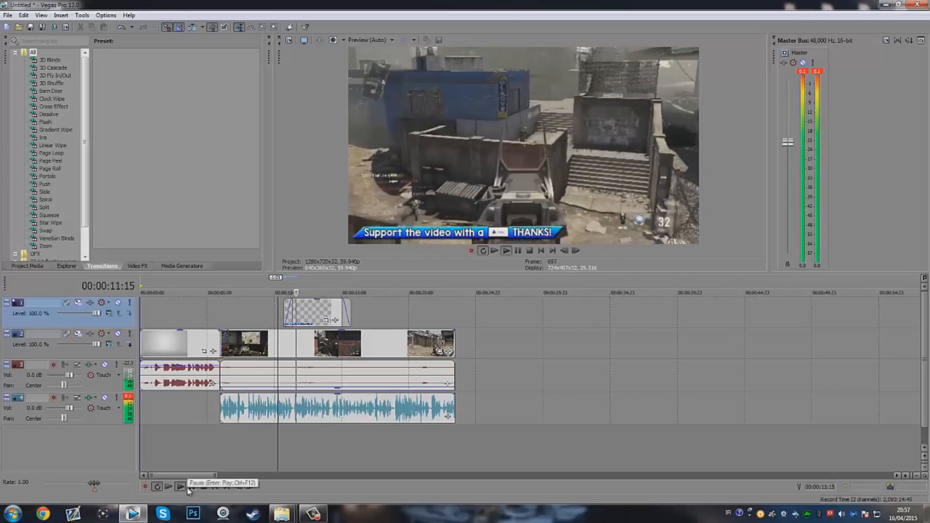
pyautogui.click(190, 488)
# Remove the fade-in and fade-out from the like banner event.
pyautogui.moveTo(288, 315); pyautogui.dragTo(259, 316)
pyautogui.moveTo(344, 317); pyautogui.dragTo(366, 322)
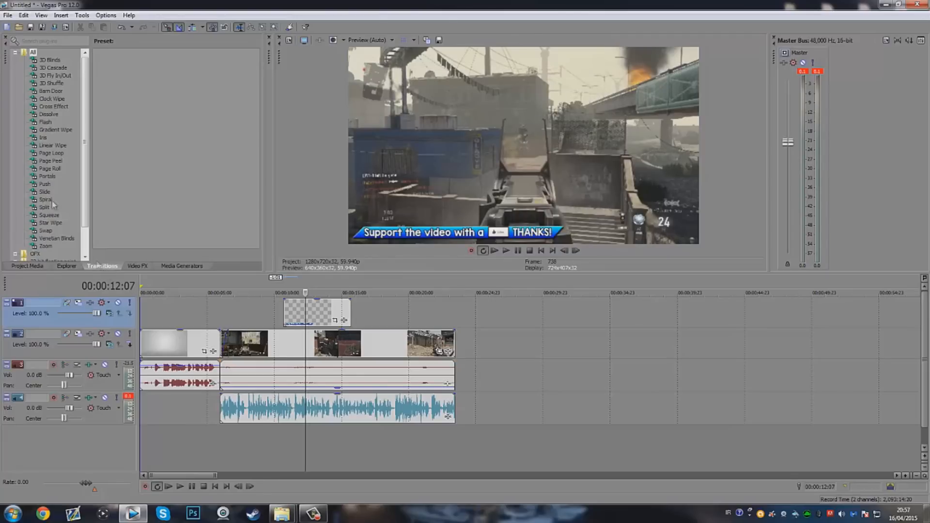
# Apply the Gradient Wipe transition with the Linear Top-Left Diagonal preset to the start of the like banner event.
pyautogui.click(55, 130)
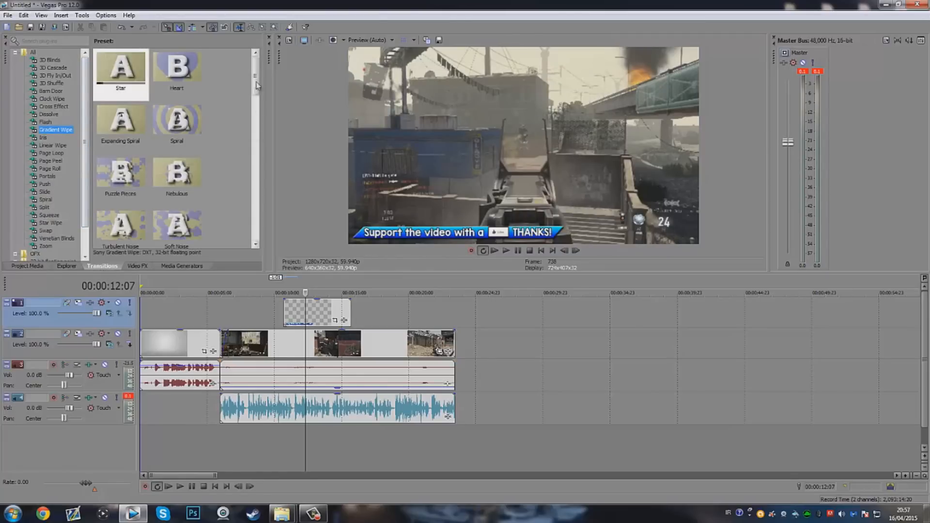
pyautogui.moveTo(257, 85); pyautogui.dragTo(240, 156)
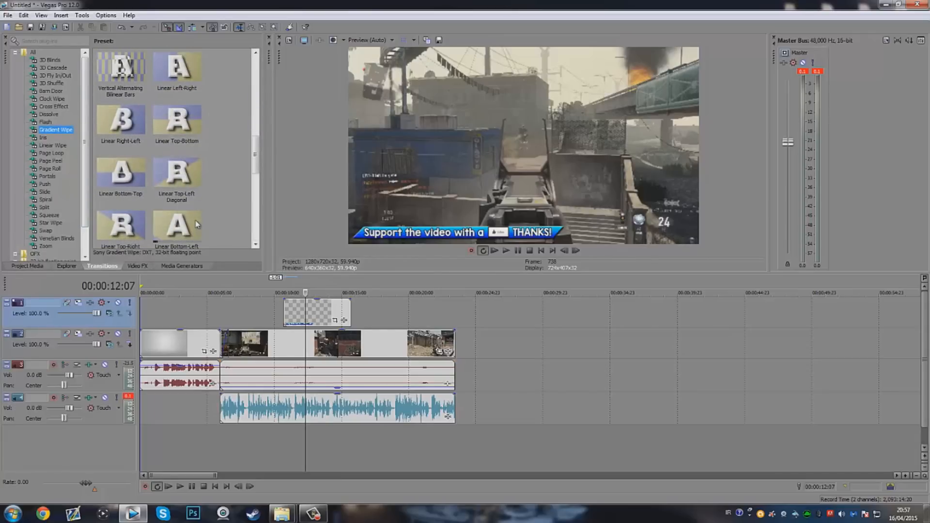
pyautogui.moveTo(177, 176); pyautogui.dragTo(286, 313)
# Play from shortly before the like banner to check its opening wipe, and pause playback.
pyautogui.click(269, 314)
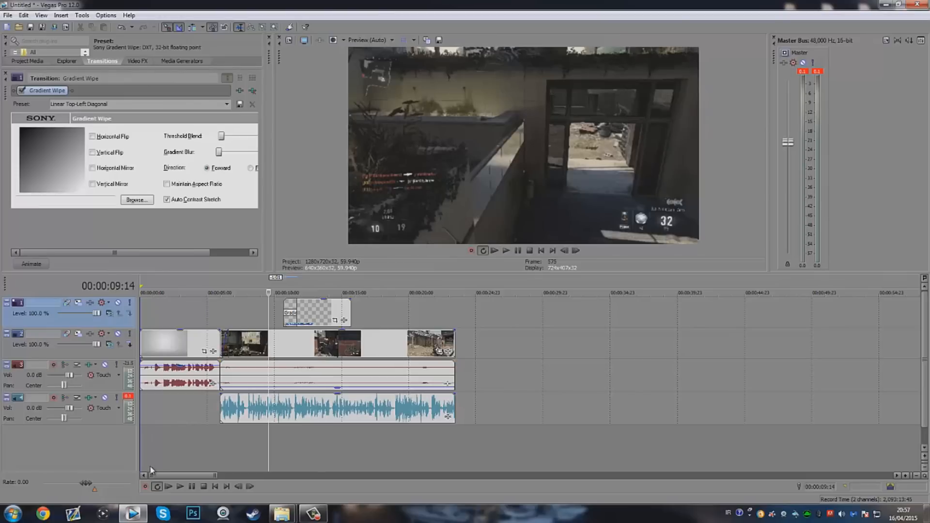
pyautogui.click(180, 486)
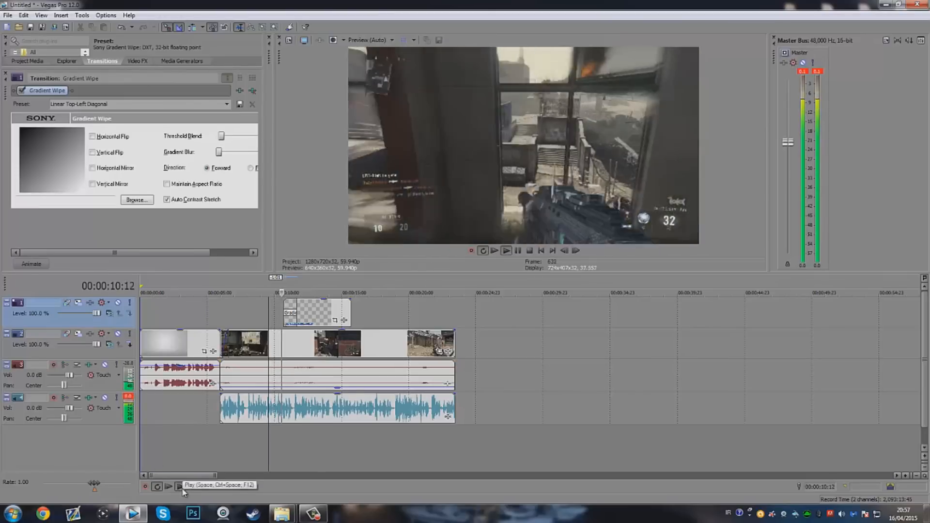
pyautogui.click(192, 486)
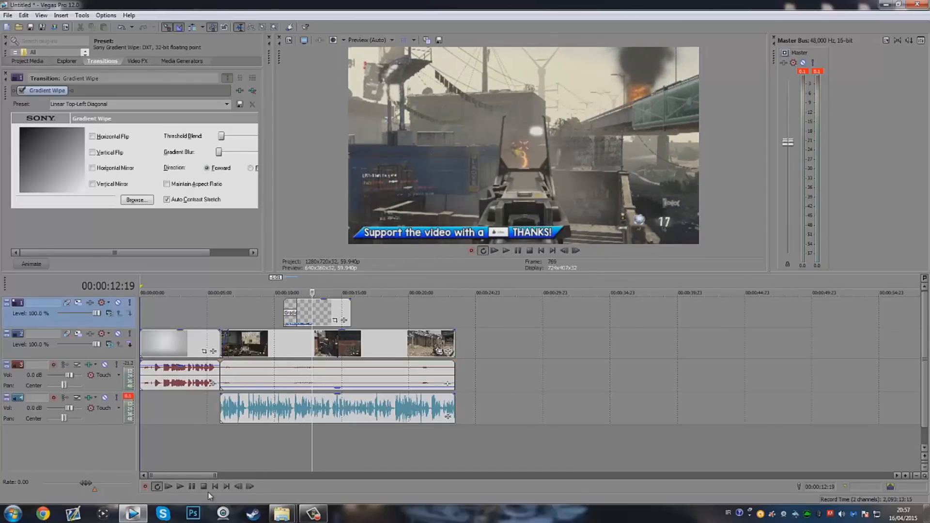
# Apply the Gradient Wipe transition with the Linear Top-Right Diagonal preset to the end of the like banner event.
pyautogui.click(342, 311)
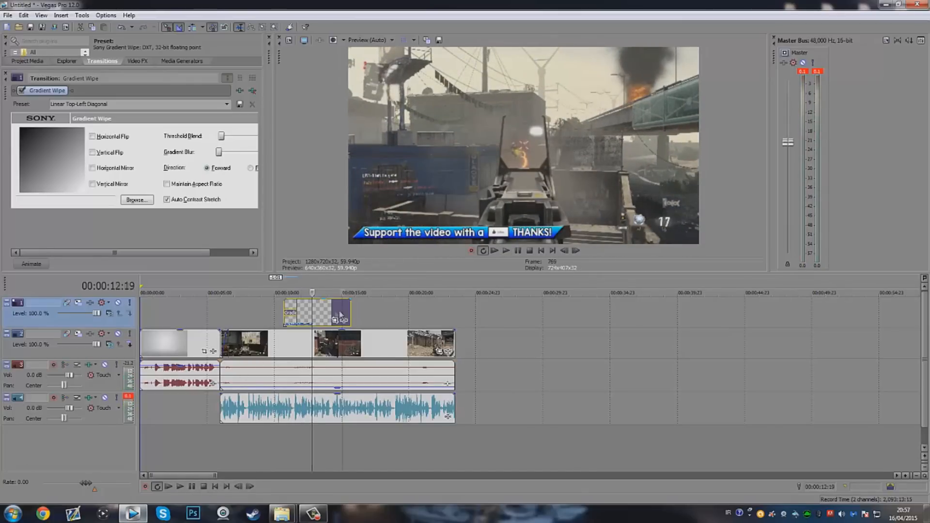
pyautogui.click(5, 73)
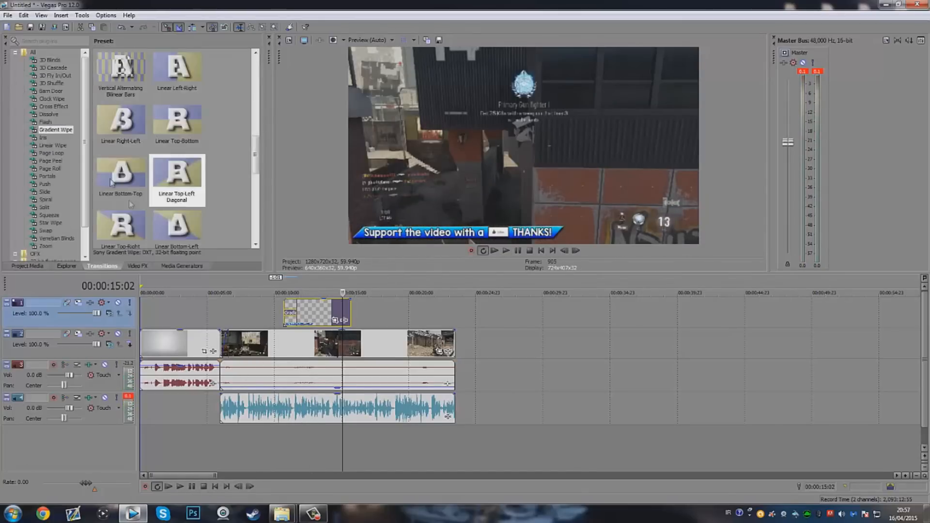
pyautogui.moveTo(121, 230); pyautogui.dragTo(330, 320)
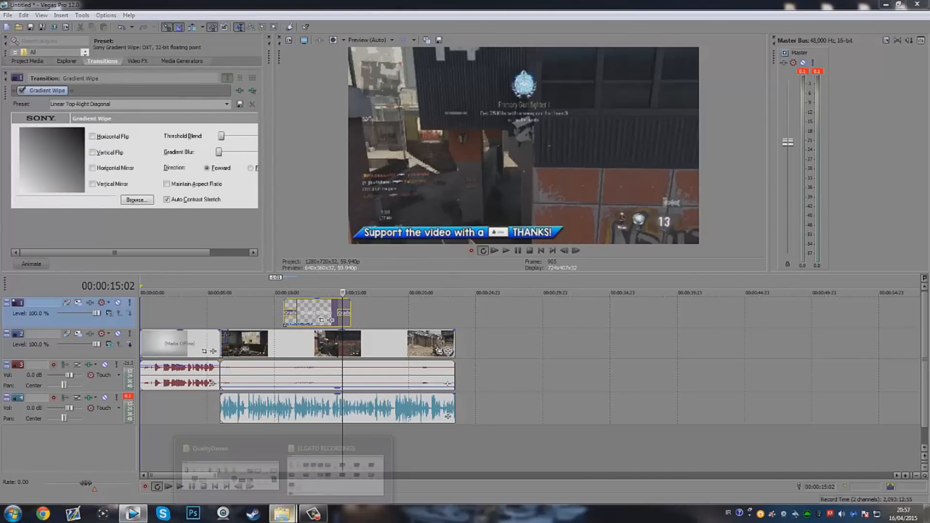
pyautogui.click(270, 372)
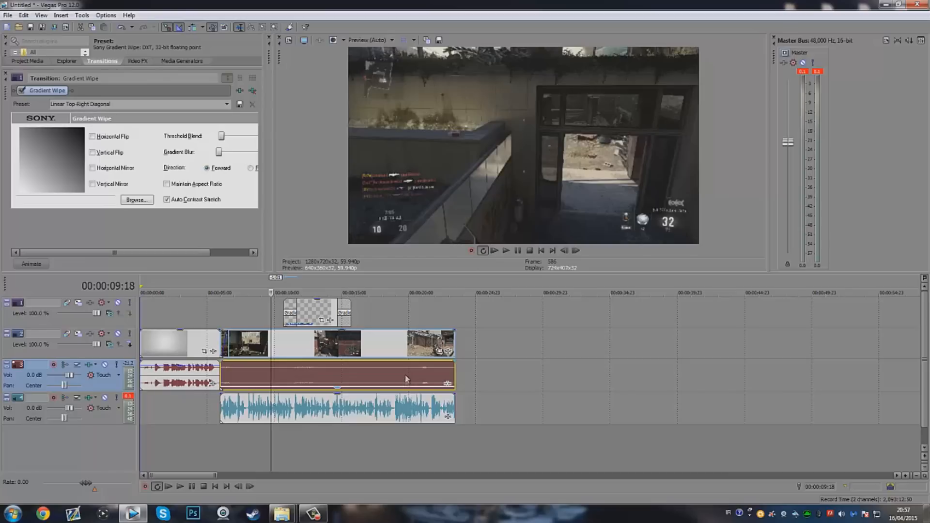
pyautogui.click(372, 416)
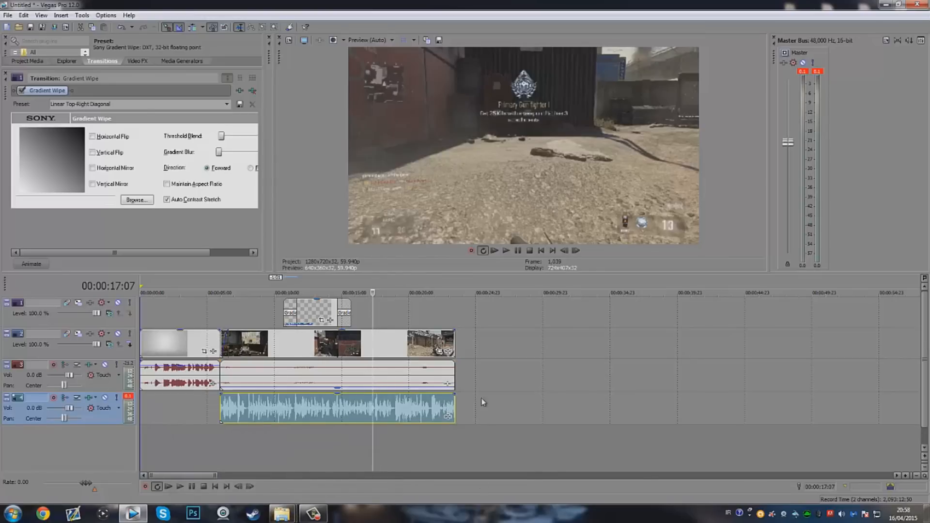
# Add the maxresdefault image from the QualityDarren folder to the top video track after the like banner, starting at the cursor position.
pyautogui.click(282, 513)
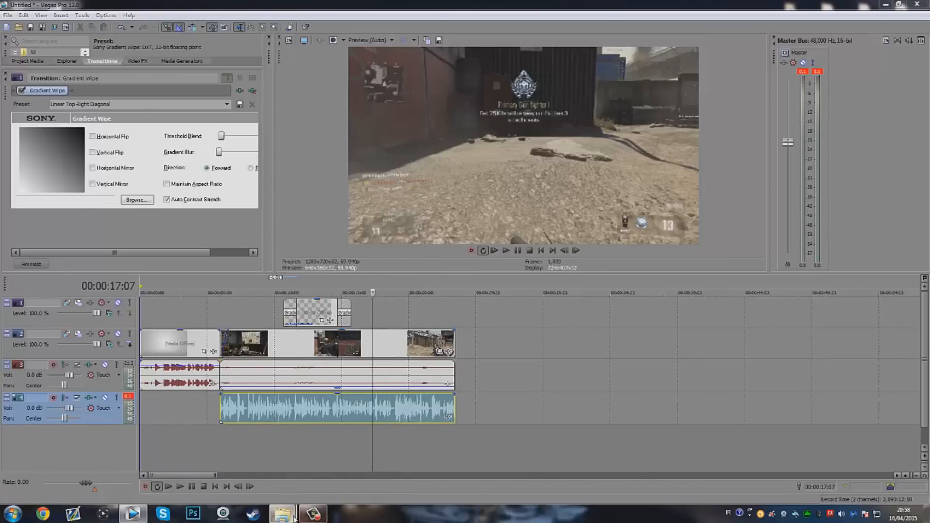
pyautogui.click(335, 468)
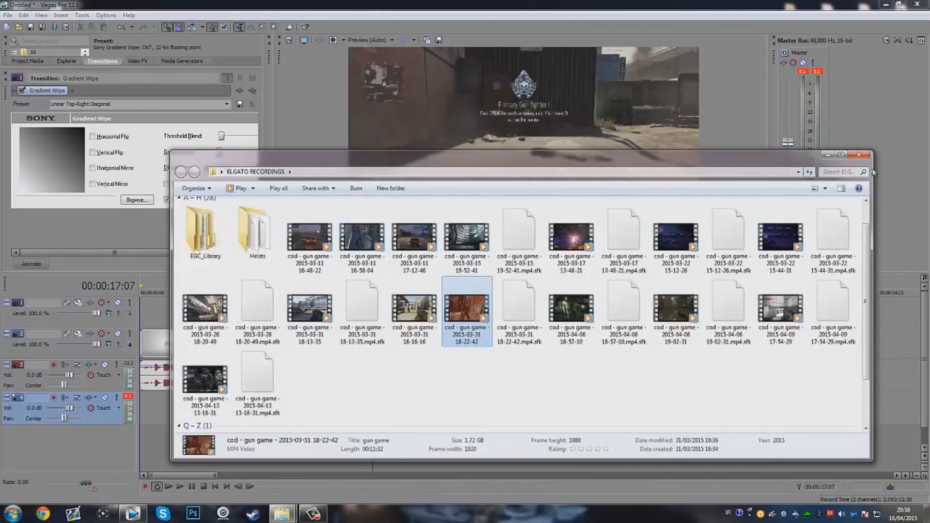
pyautogui.click(827, 155)
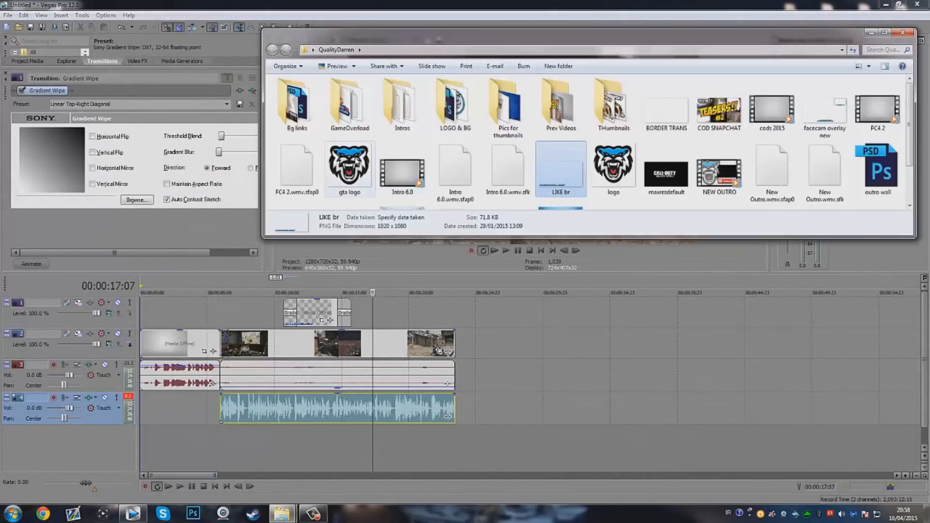
pyautogui.click(357, 163)
pyautogui.click(623, 169)
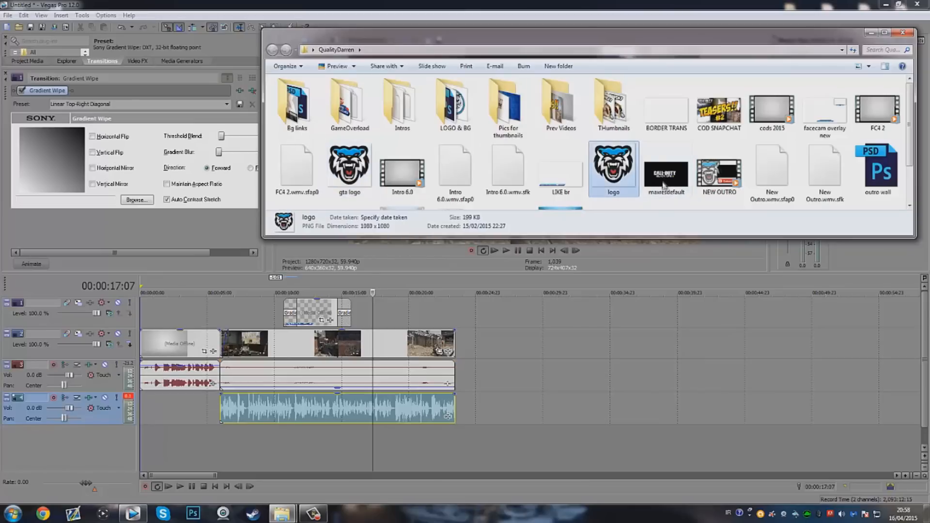
pyautogui.click(663, 185)
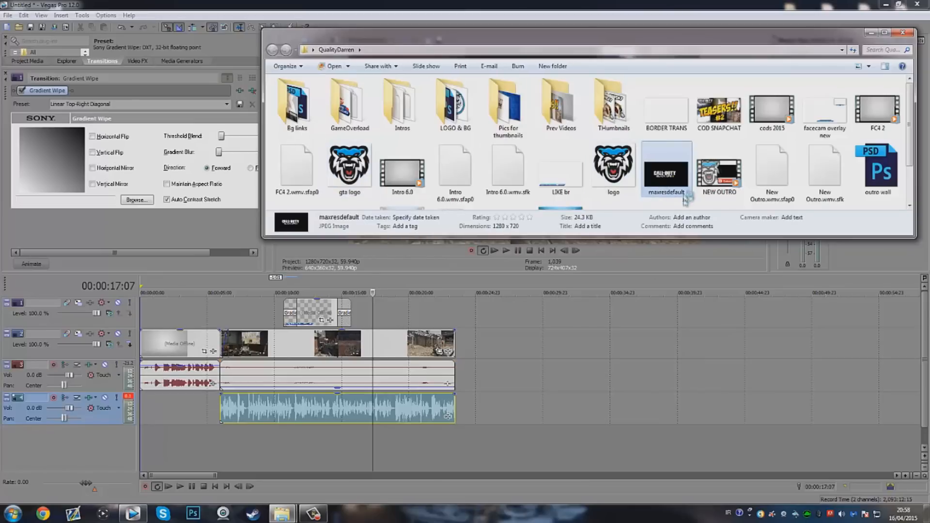
pyautogui.moveTo(666, 195); pyautogui.dragTo(378, 318)
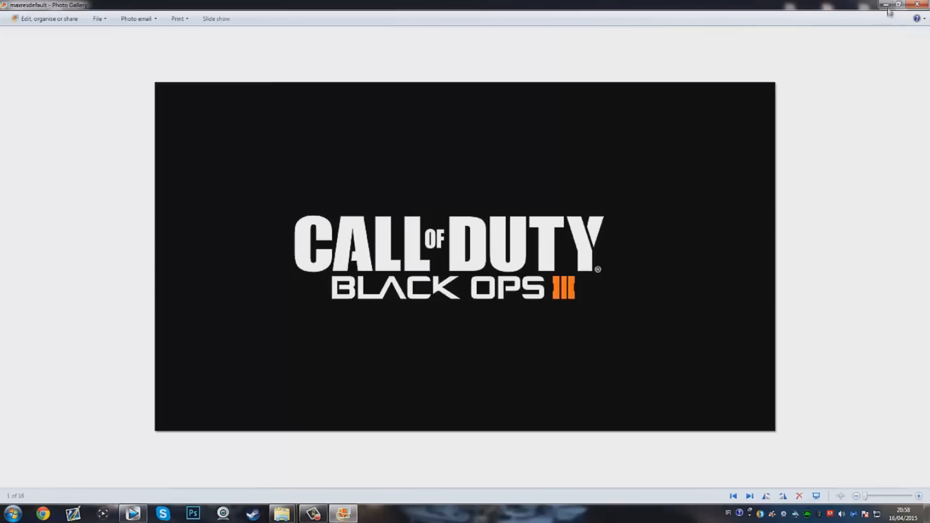
pyautogui.click(920, 5)
pyautogui.click(394, 320)
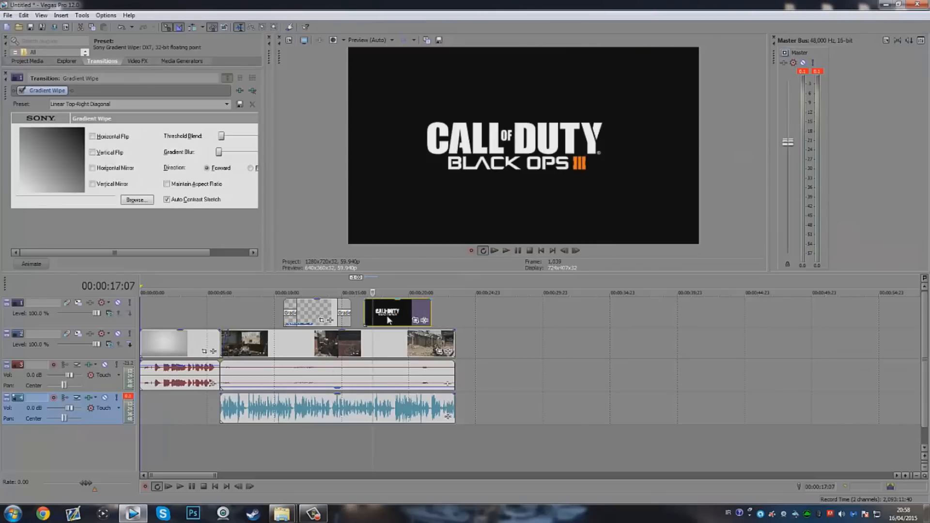
pyautogui.moveTo(400, 323); pyautogui.dragTo(398, 322)
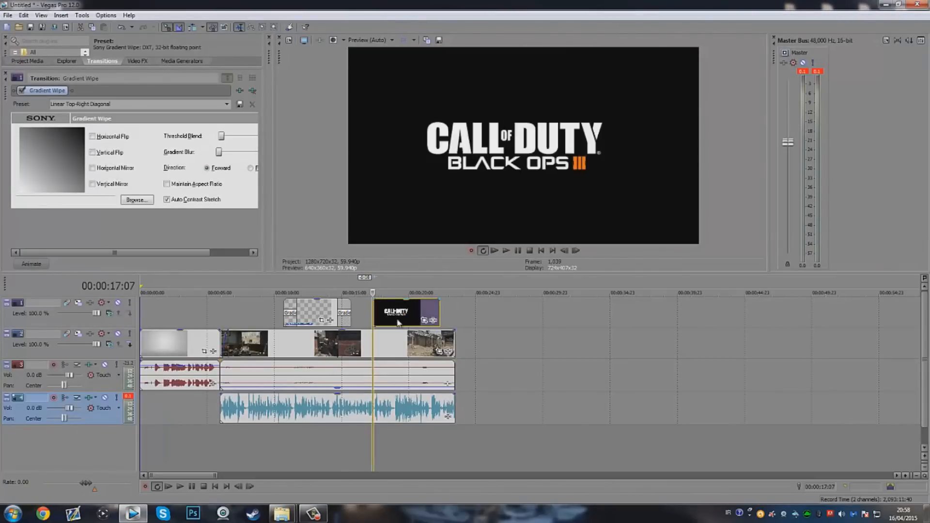
# Enlarge the maxresdefault event's Pan/Crop frame to about 3,038 × 1,709, centred at about 520, 373, so the logo overlays the gameplay at reduced size.
pyautogui.click(424, 320)
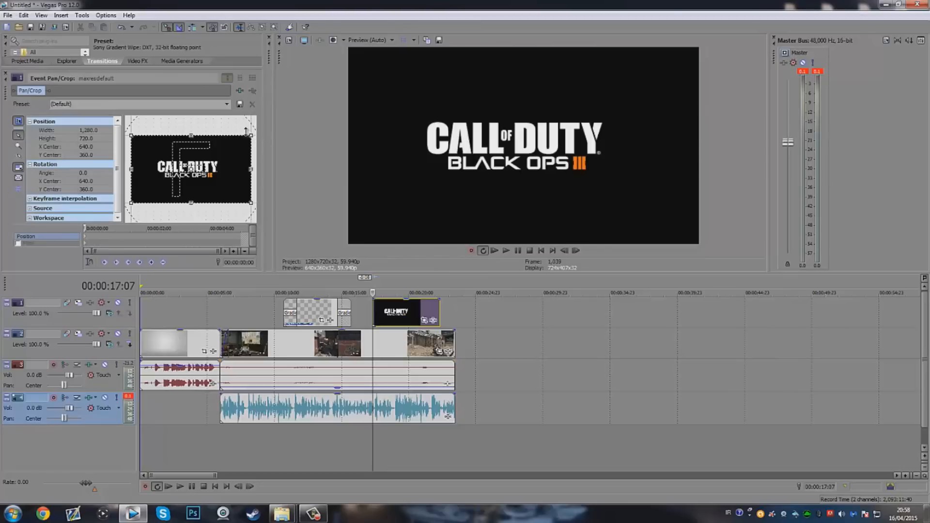
pyautogui.moveTo(249, 135); pyautogui.dragTo(414, 43)
pyautogui.moveTo(220, 157); pyautogui.dragTo(132, 204)
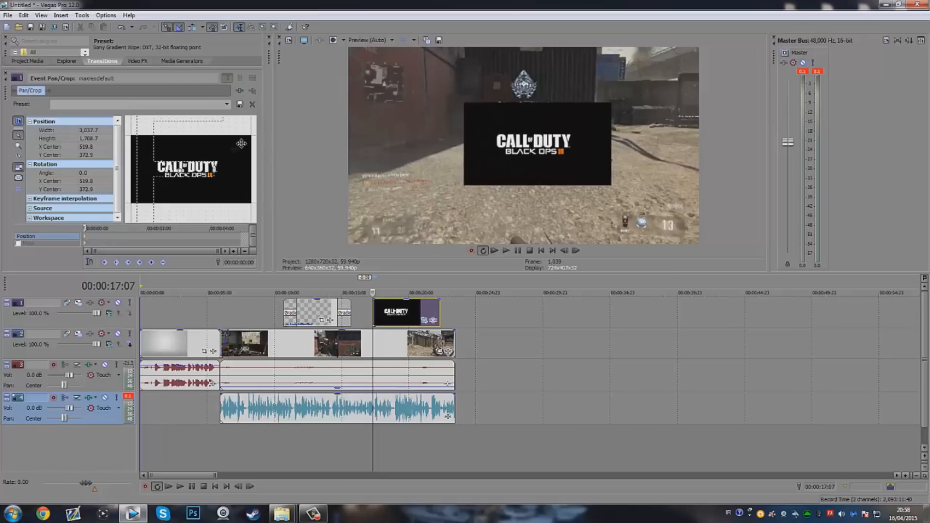
# Add short fades to the start and end of the maxresdefault image event and play from 00:00:17:00 to check them.
pyautogui.click(368, 312)
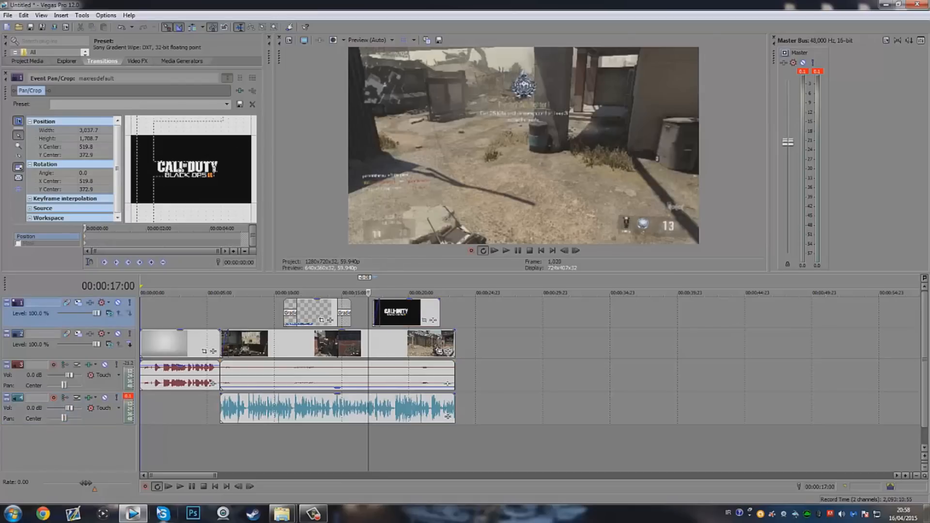
pyautogui.click(184, 485)
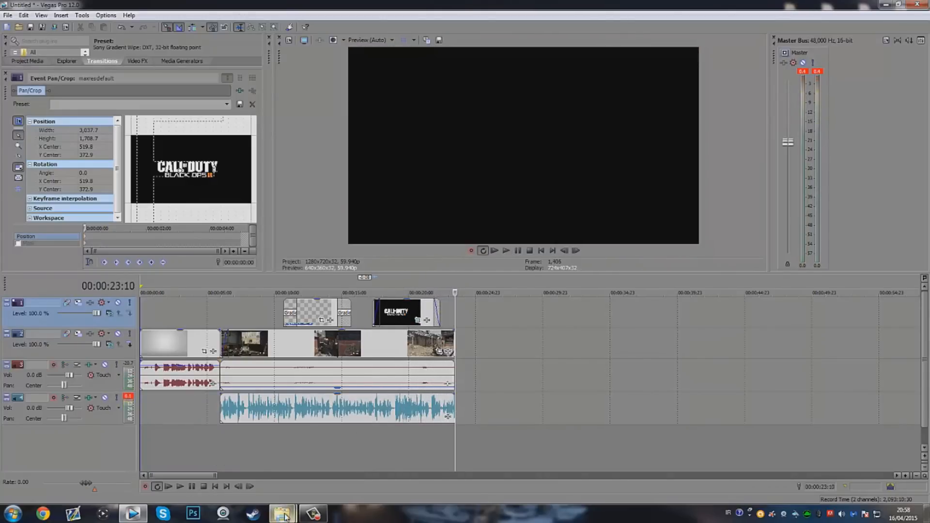
# Add the outro video from the QualityDarren folder directly after the gameplay clip, with its audio on the track below.
pyautogui.moveTo(282, 513)
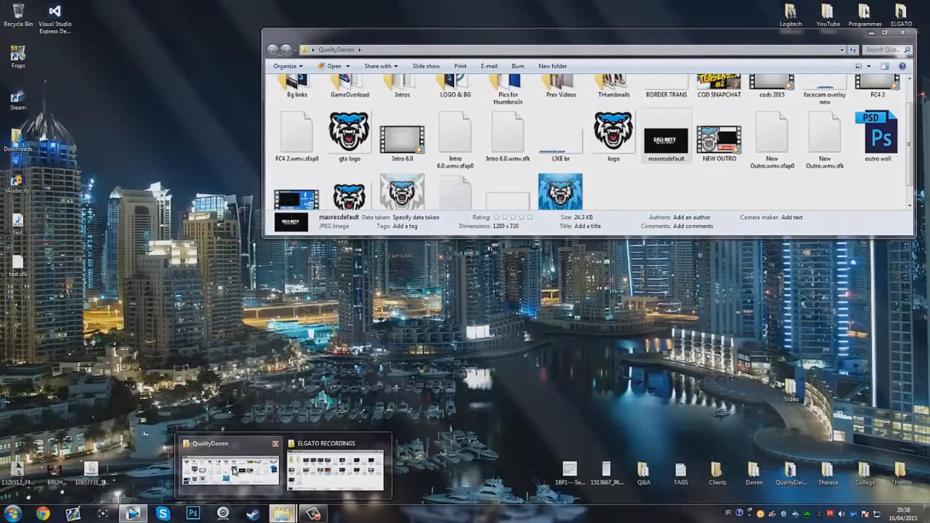
pyautogui.click(282, 479)
pyautogui.click(732, 190)
pyautogui.scroll(-1, 702, 180)
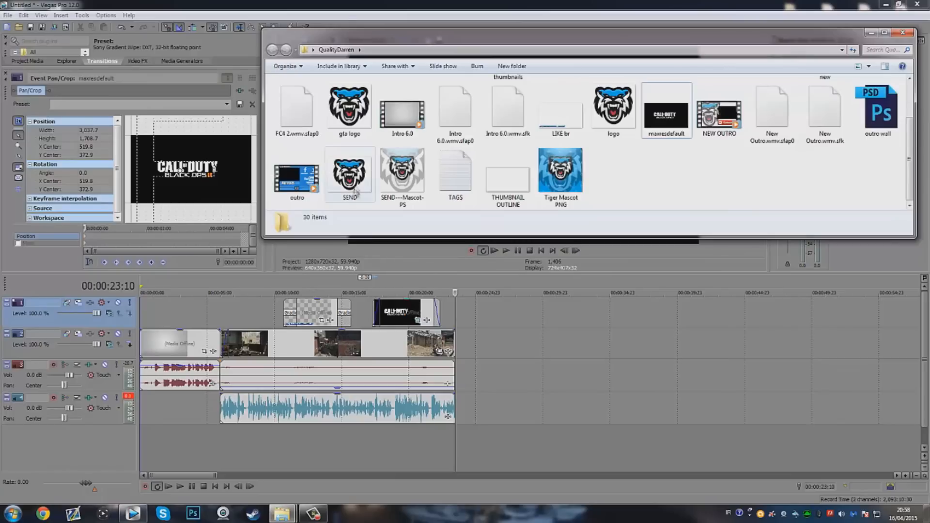
pyautogui.click(297, 175)
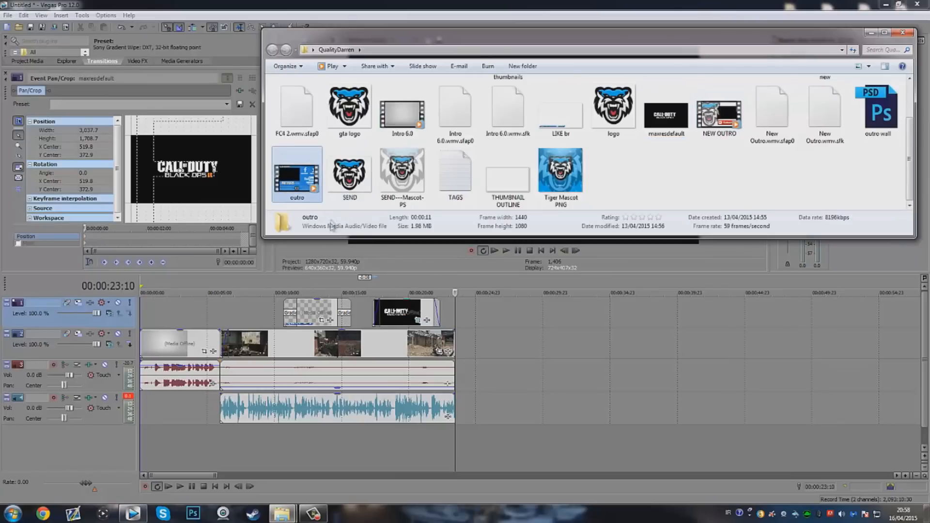
pyautogui.moveTo(303, 188); pyautogui.dragTo(514, 385)
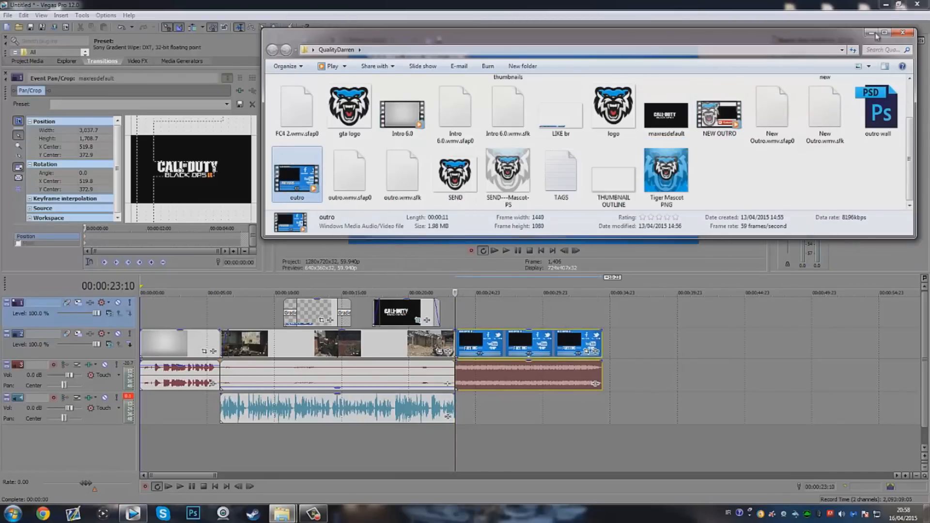
pyautogui.click(872, 33)
pyautogui.click(464, 225)
pyautogui.click(474, 370)
pyautogui.click(448, 350)
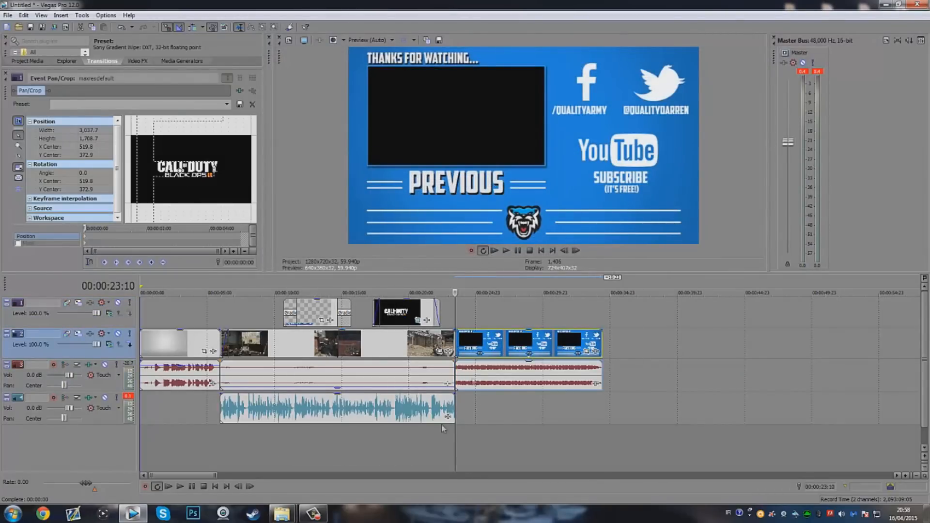
# Place the COD SNAPCHAT image from the QualityDarren folder on the top video track above the outro, matching the outro's length.
pyautogui.moveTo(281, 513)
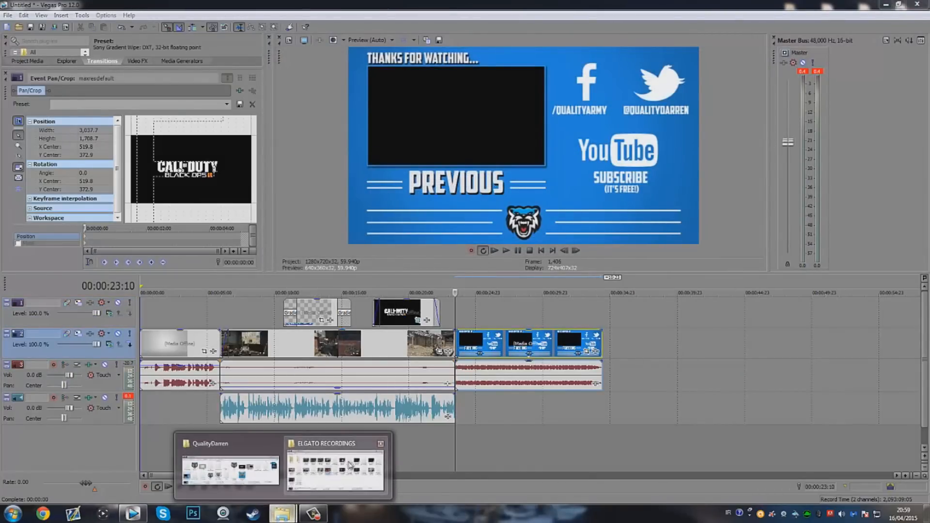
pyautogui.click(350, 465)
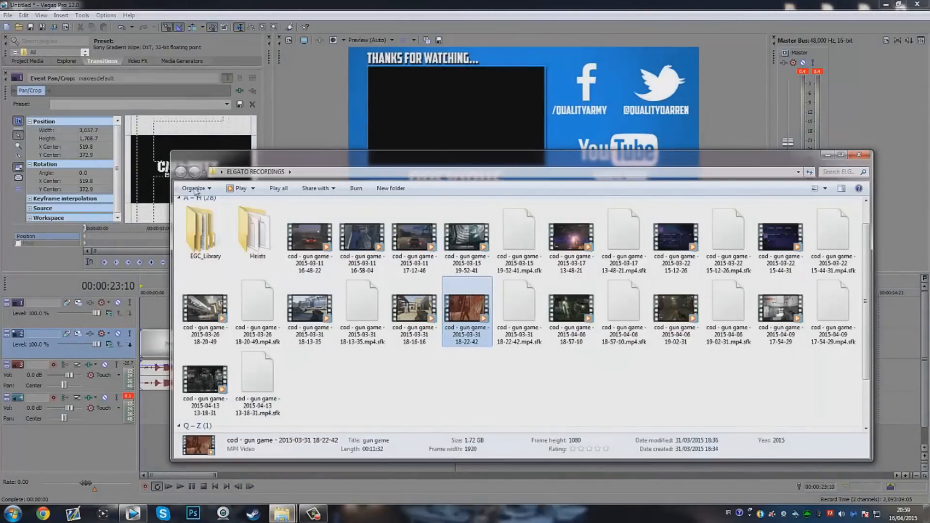
pyautogui.click(827, 155)
pyautogui.moveTo(281, 514)
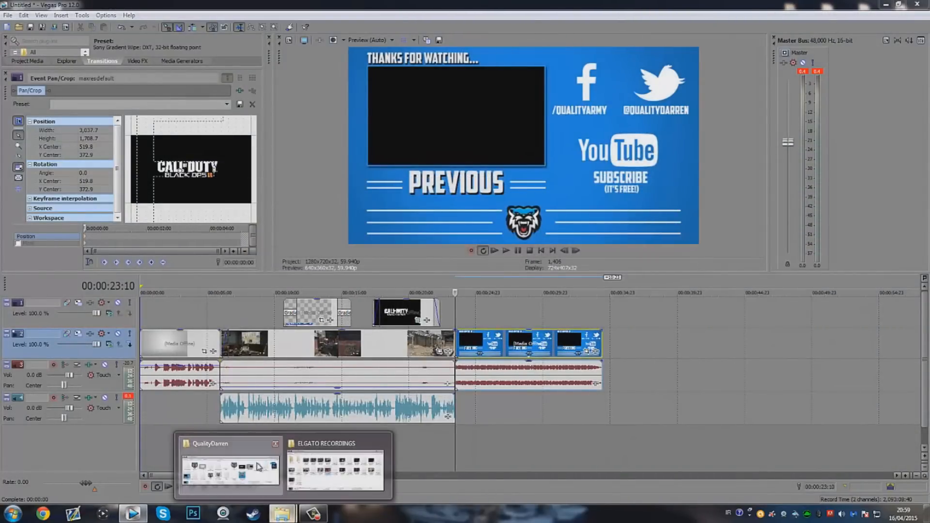
pyautogui.click(227, 466)
pyautogui.click(762, 172)
pyautogui.scroll(1, 762, 145)
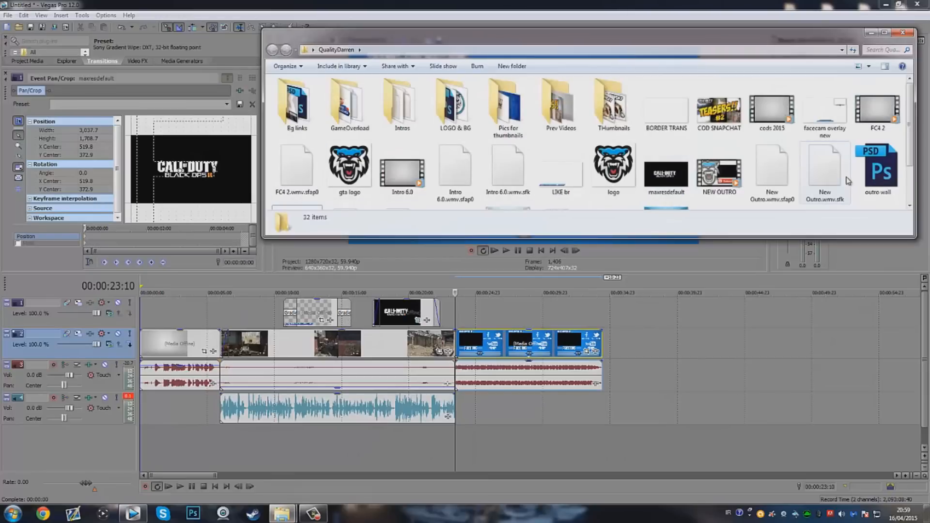
pyautogui.moveTo(717, 107); pyautogui.dragTo(602, 334)
pyautogui.click(871, 32)
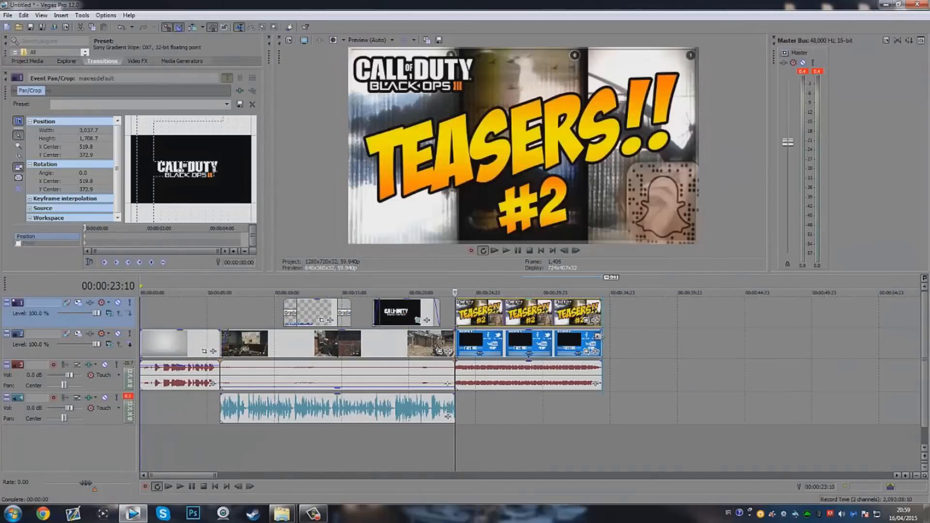
# Fit the COD SNAPCHAT image into the outro's black PREVIOUS box with a Pan/Crop frame of about 3,994 × 2,247, centred at about 1,719, 845.
pyautogui.click(573, 322)
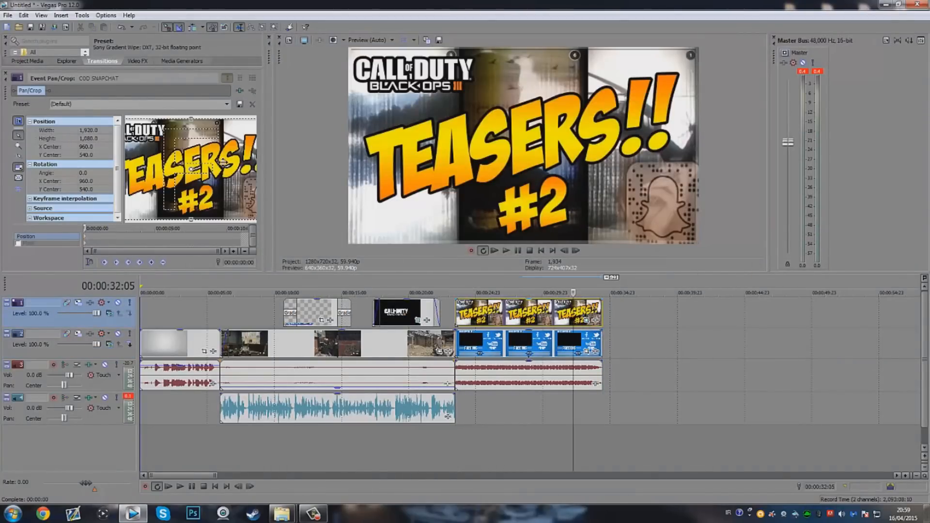
pyautogui.scroll(-3, 222, 161)
pyautogui.moveTo(236, 145); pyautogui.dragTo(234, 194)
pyautogui.scroll(-3, 233, 195)
pyautogui.scroll(-2, 233, 194)
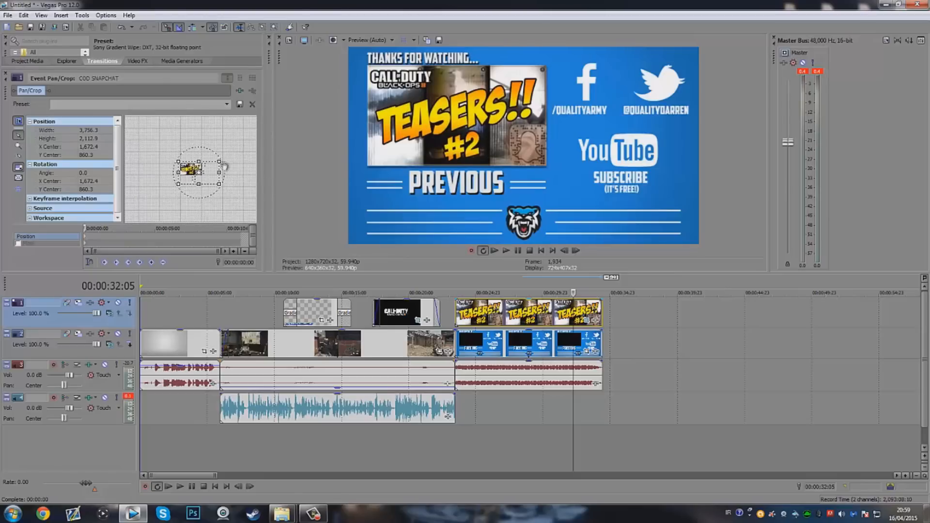
pyautogui.moveTo(219, 160); pyautogui.dragTo(214, 176)
pyautogui.scroll(2, 213, 173)
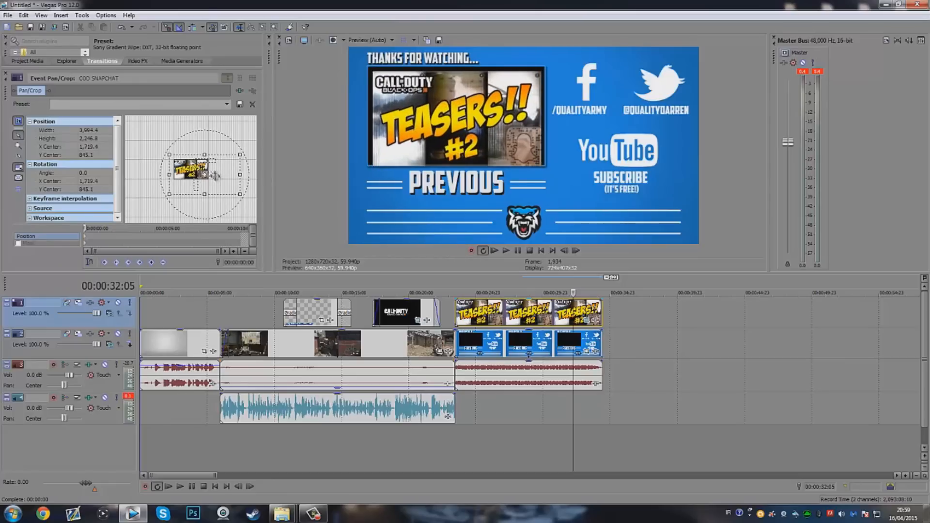
# Delete the COD SNAPCHAT image event above the outro.
pyautogui.click(488, 310)
pyautogui.press('Delete')
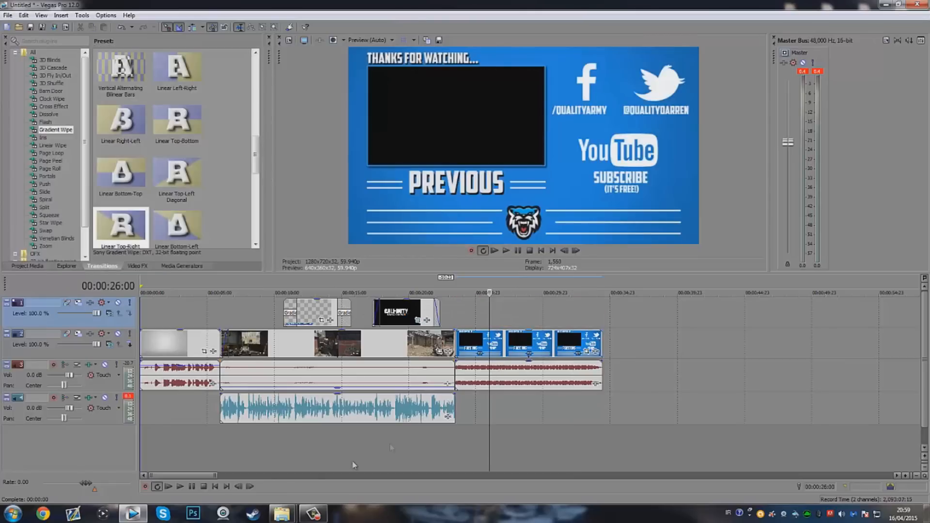
# Add the cods 2015 video from the QualityDarren folder to the top video track above the outro, dismissing the audio proxy notice.
pyautogui.click(282, 514)
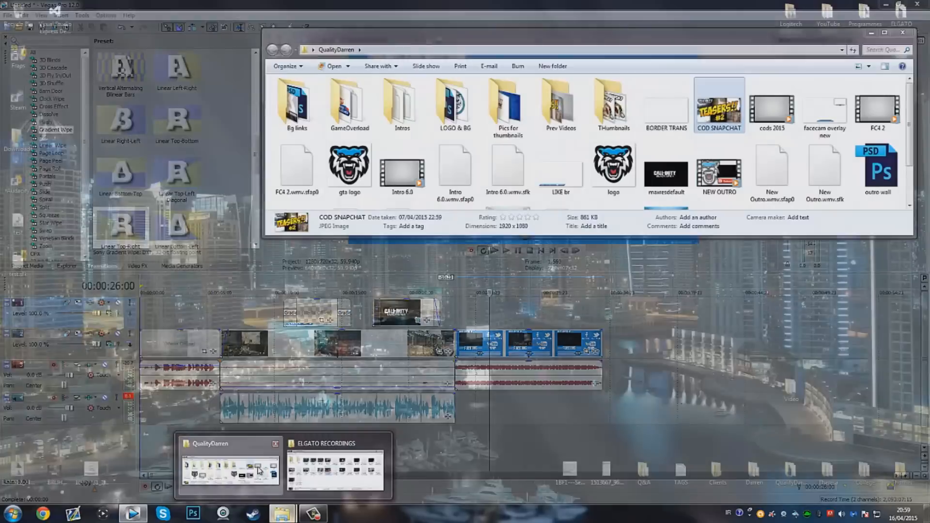
pyautogui.click(260, 476)
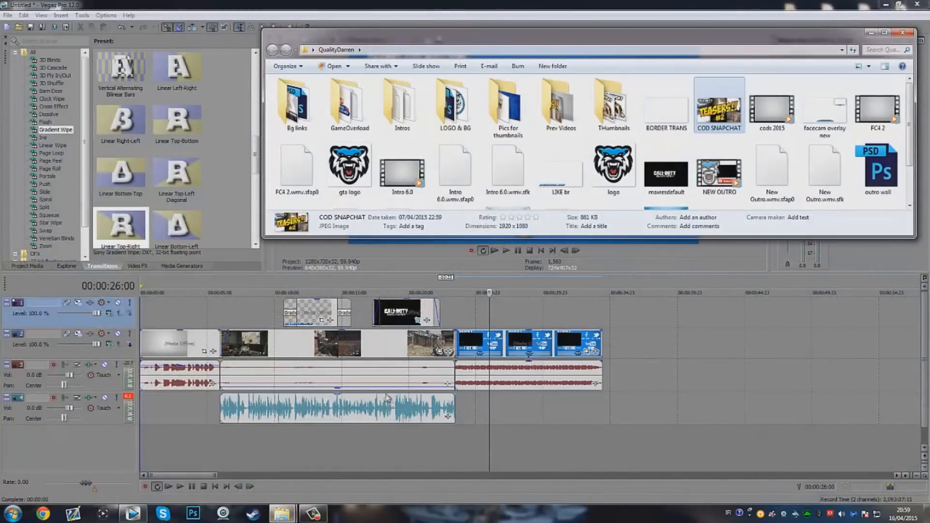
pyautogui.moveTo(761, 238); pyautogui.dragTo(773, 300)
pyautogui.click(770, 261)
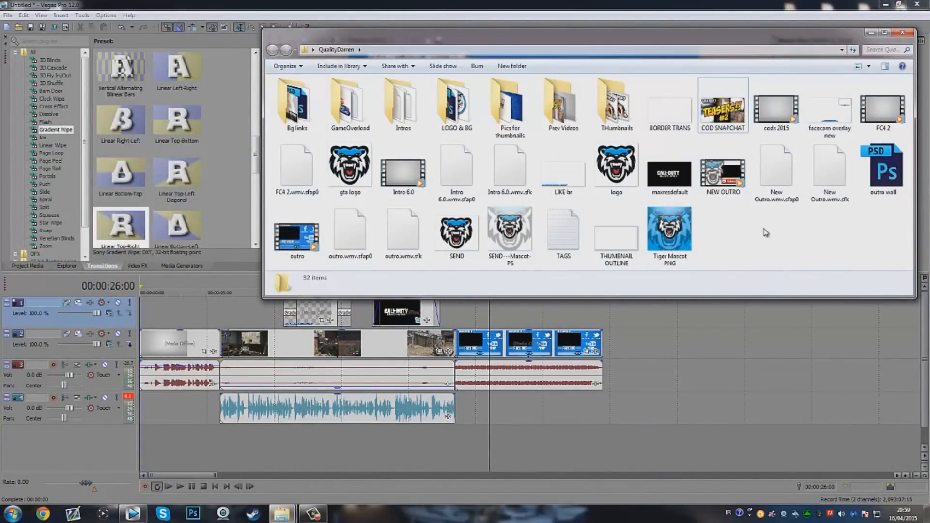
pyautogui.click(776, 130)
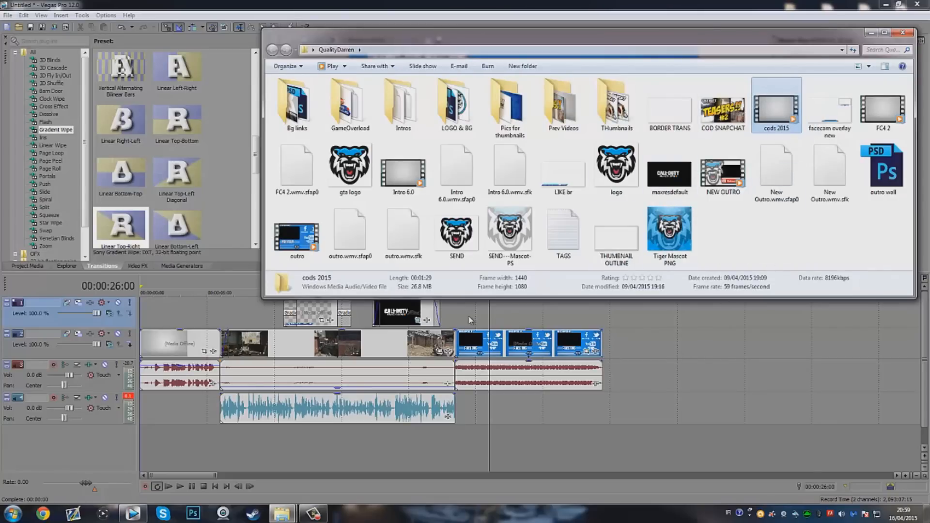
pyautogui.moveTo(485, 316); pyautogui.dragTo(484, 314)
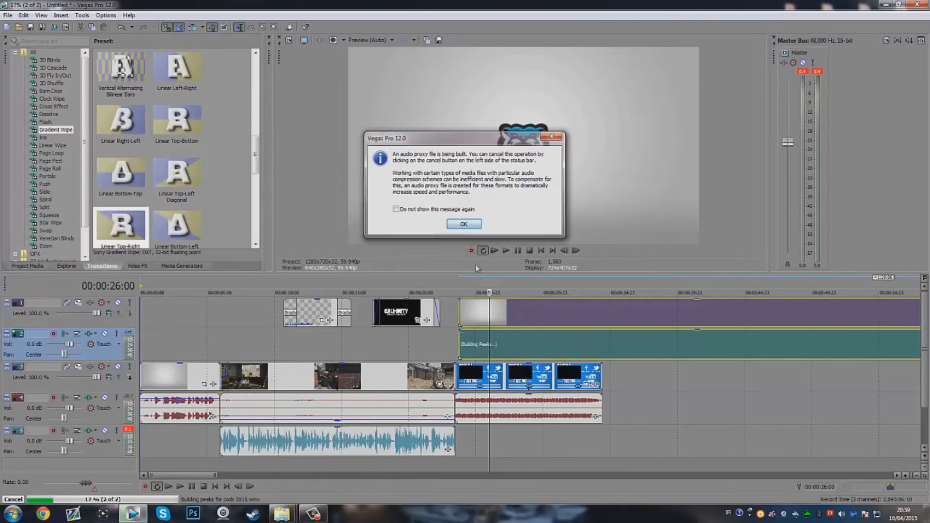
pyautogui.click(477, 224)
# Trim the beginning and end of the cods 2015 clip so it spans exactly the length of the outro.
pyautogui.moveTo(463, 319)
pyautogui.mouseDown()
pyautogui.moveTo(728, 327)
pyautogui.moveTo(475, 327)
pyautogui.mouseUp()
pyautogui.scroll(-6, 492, 326)
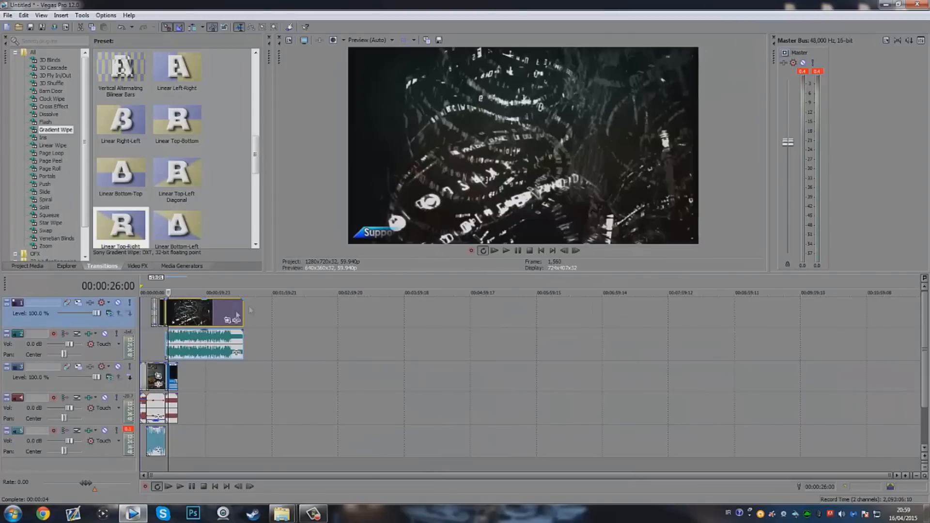
pyautogui.scroll(3, 365, 331)
pyautogui.moveTo(349, 312); pyautogui.dragTo(217, 313)
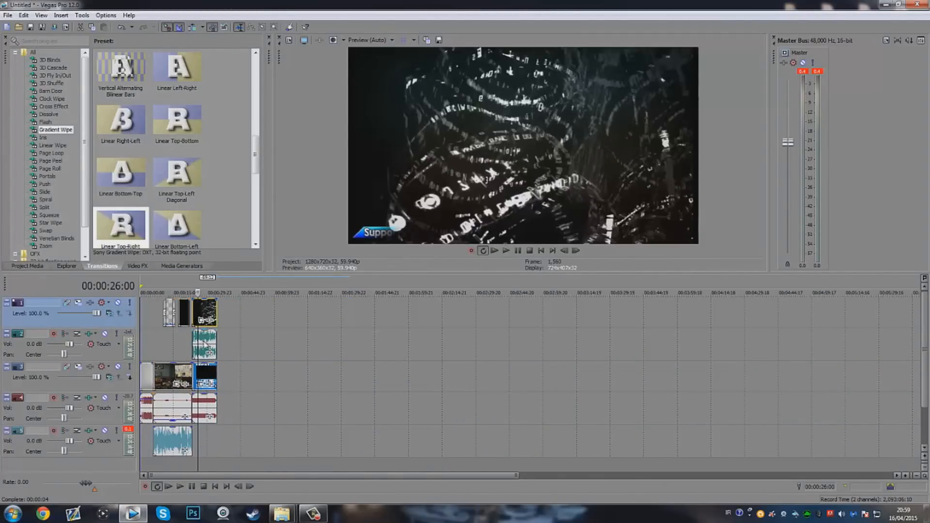
# Delete the cods 2015 clip's audio event and remove its emptied audio track.
pyautogui.click(202, 342)
pyautogui.press('Delete')
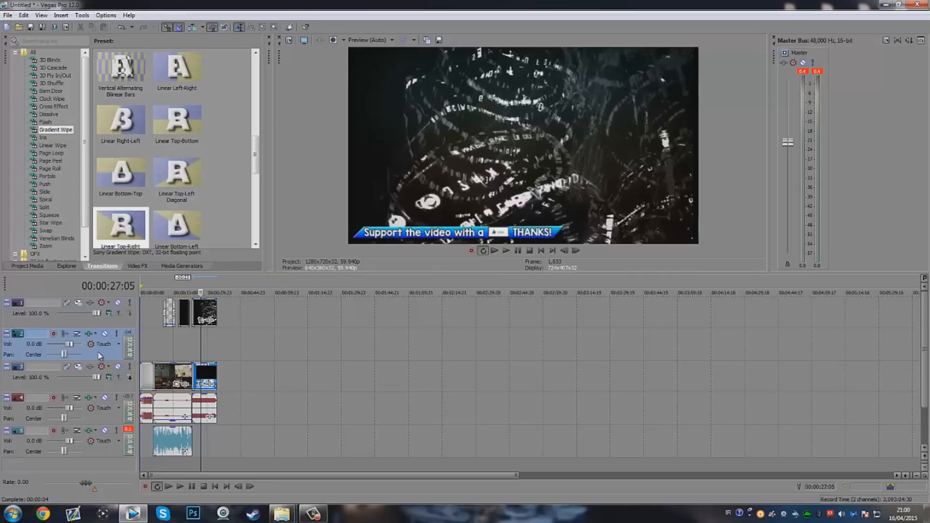
pyautogui.press('Delete')
pyautogui.click(193, 347)
# Fit the cods 2015 clip into the outro's black PREVIOUS box with a Pan/Crop frame of about 2,938 × 2,204, centred at about 1,259, 860.
pyautogui.click(205, 315)
pyautogui.click(201, 320)
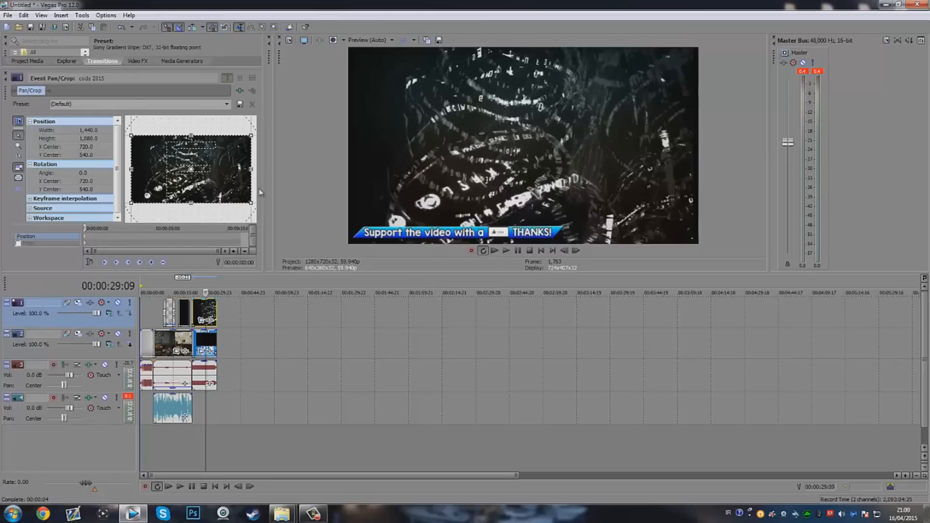
pyautogui.moveTo(265, 121); pyautogui.dragTo(354, 63)
pyautogui.moveTo(227, 151); pyautogui.dragTo(215, 208)
pyautogui.scroll(-5, 215, 209)
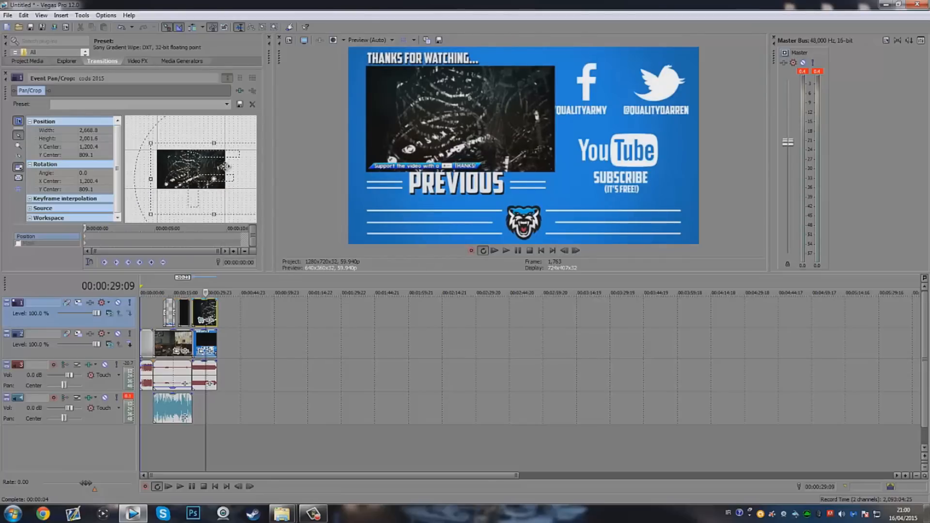
pyautogui.moveTo(237, 156); pyautogui.dragTo(246, 152)
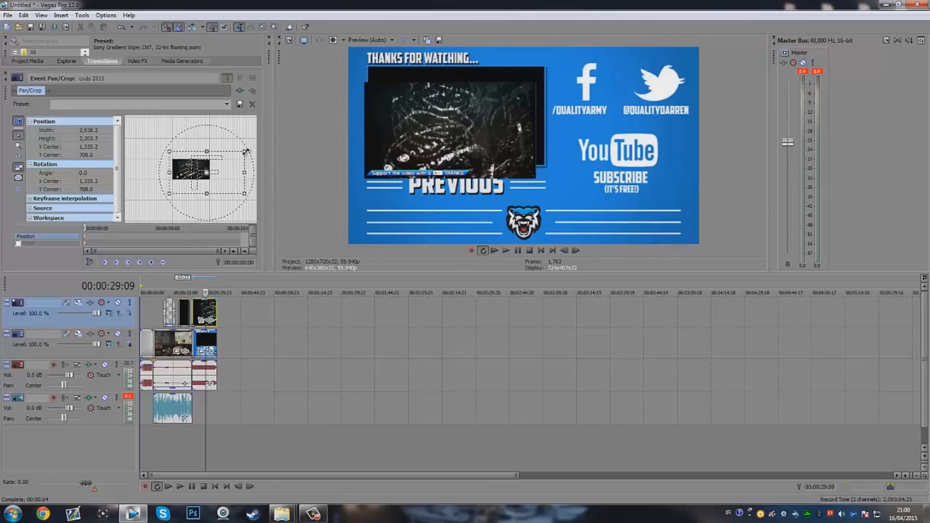
pyautogui.moveTo(217, 190); pyautogui.dragTo(223, 181)
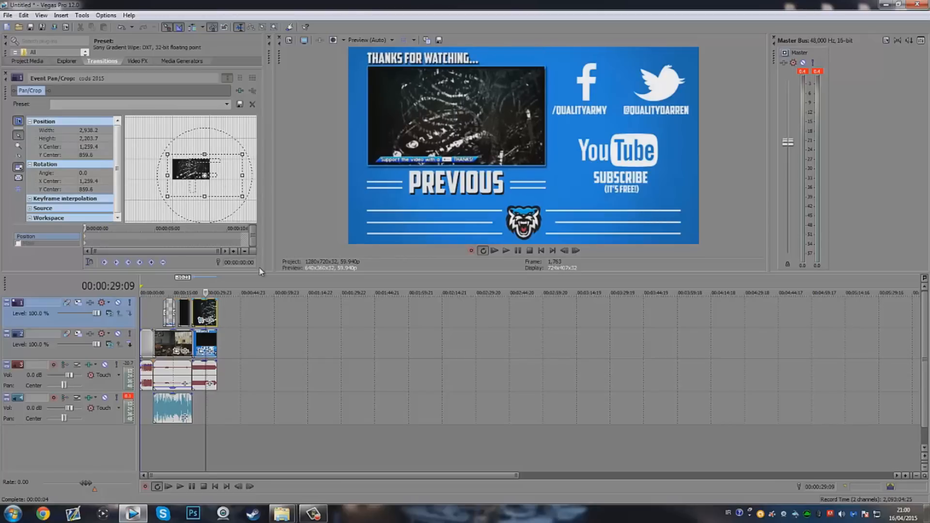
# Play from the start of the outro to check the cods 2015 clip inside the PREVIOUS box.
pyautogui.click(195, 339)
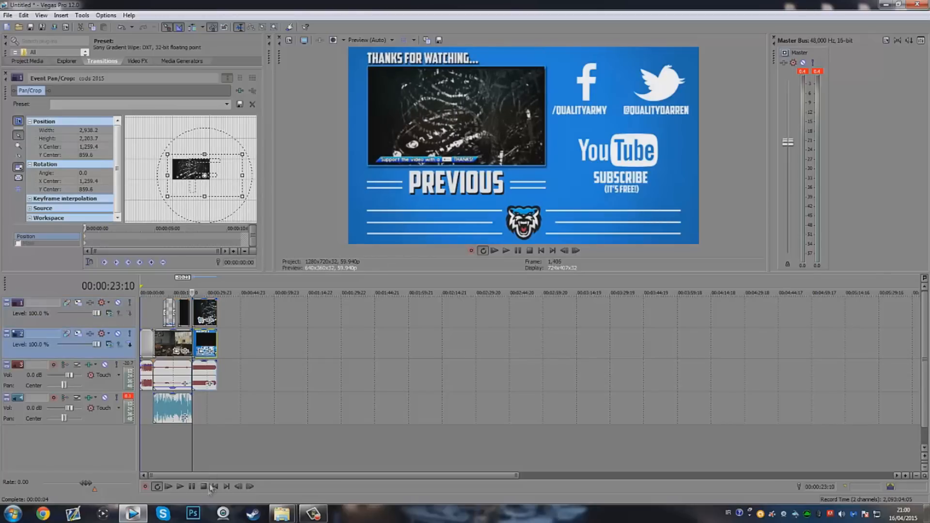
pyautogui.click(180, 486)
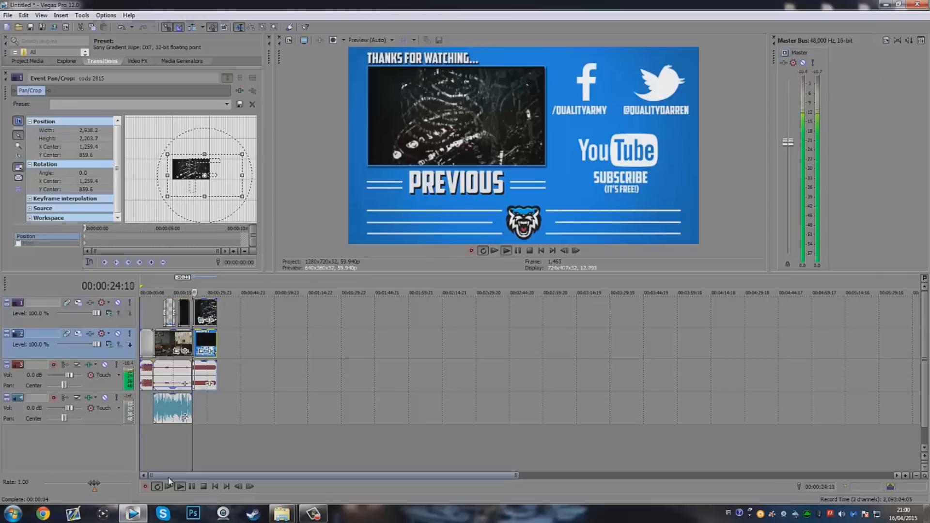